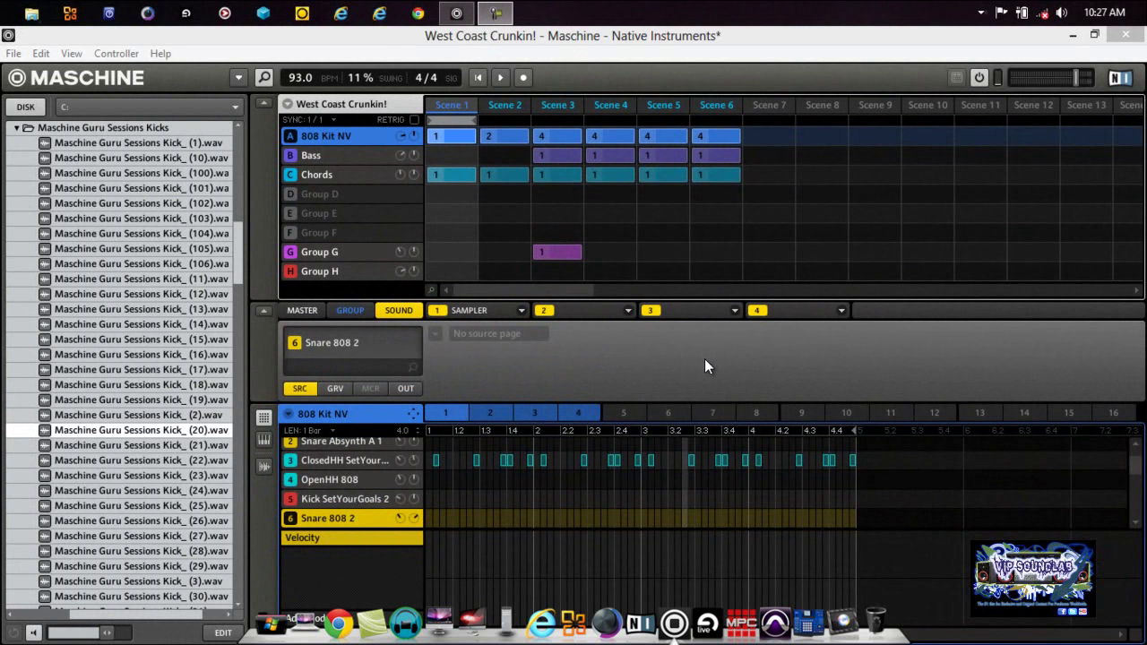
# Try the loop range at Scene 1 alone and across Scenes 1–6, then select Scene 2.
pyautogui.click(264, 104)
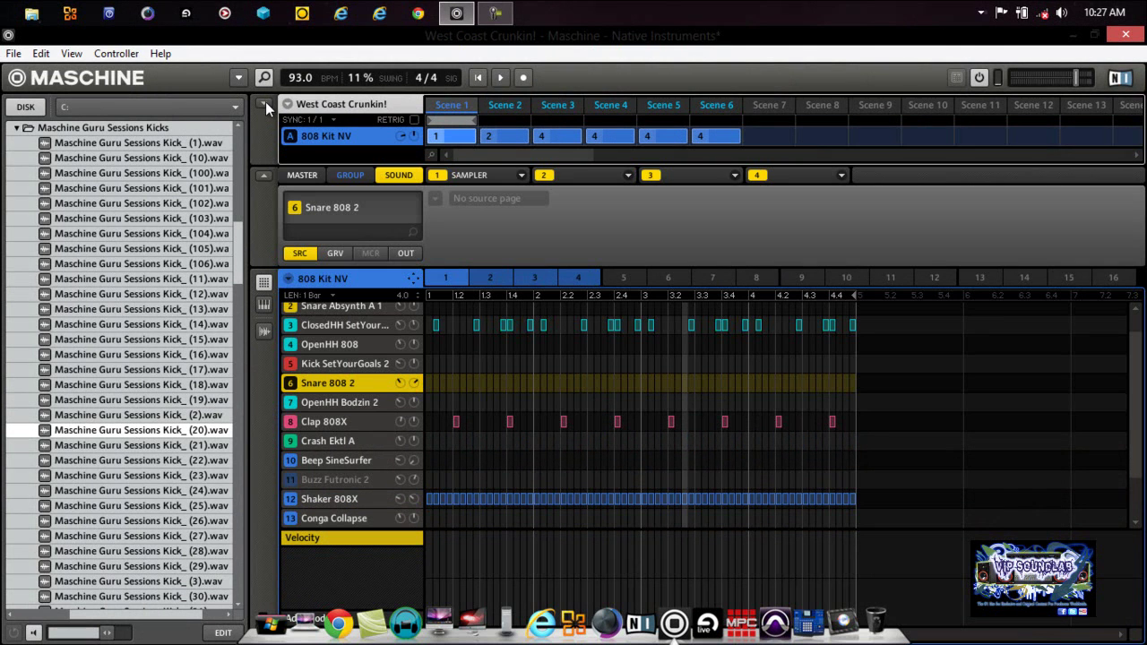
pyautogui.click(264, 104)
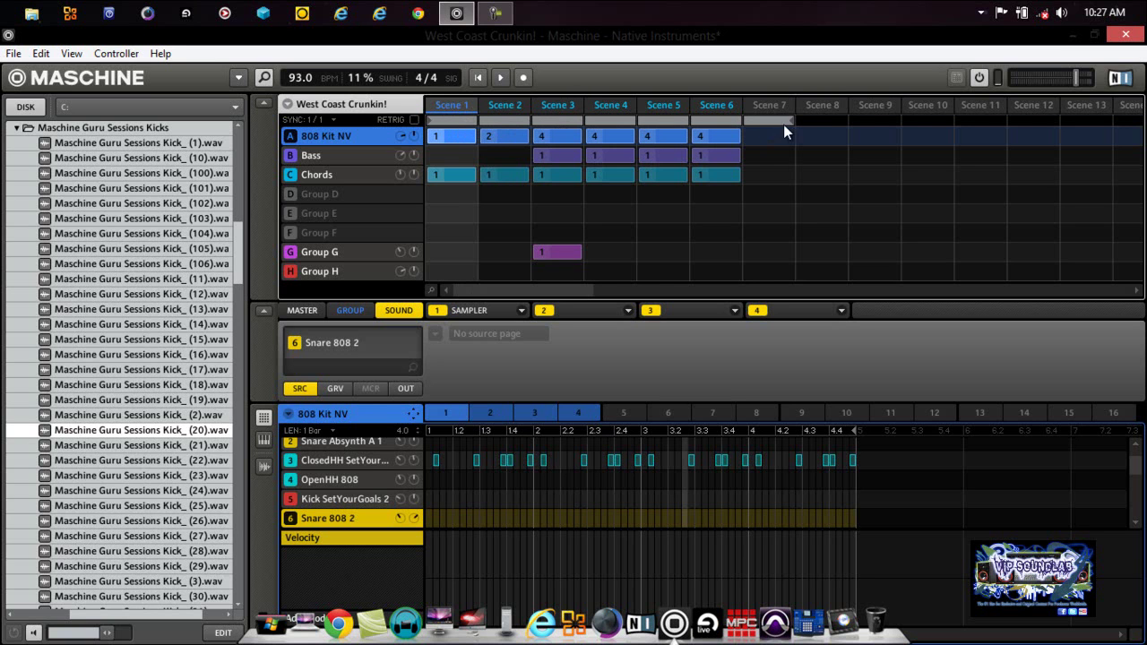
pyautogui.moveTo(785, 132); pyautogui.dragTo(650, 122)
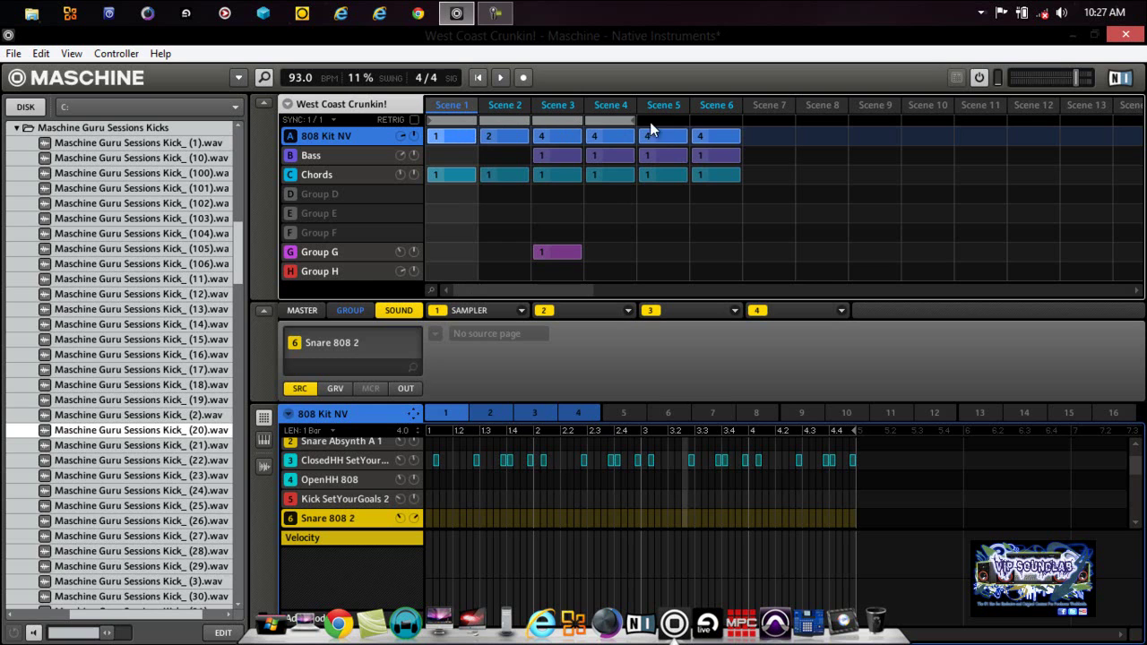
pyautogui.moveTo(716, 136)
pyautogui.mouseDown()
pyautogui.moveTo(604, 120)
pyautogui.moveTo(708, 129)
pyautogui.mouseUp()
pyautogui.moveTo(709, 123); pyautogui.dragTo(477, 121)
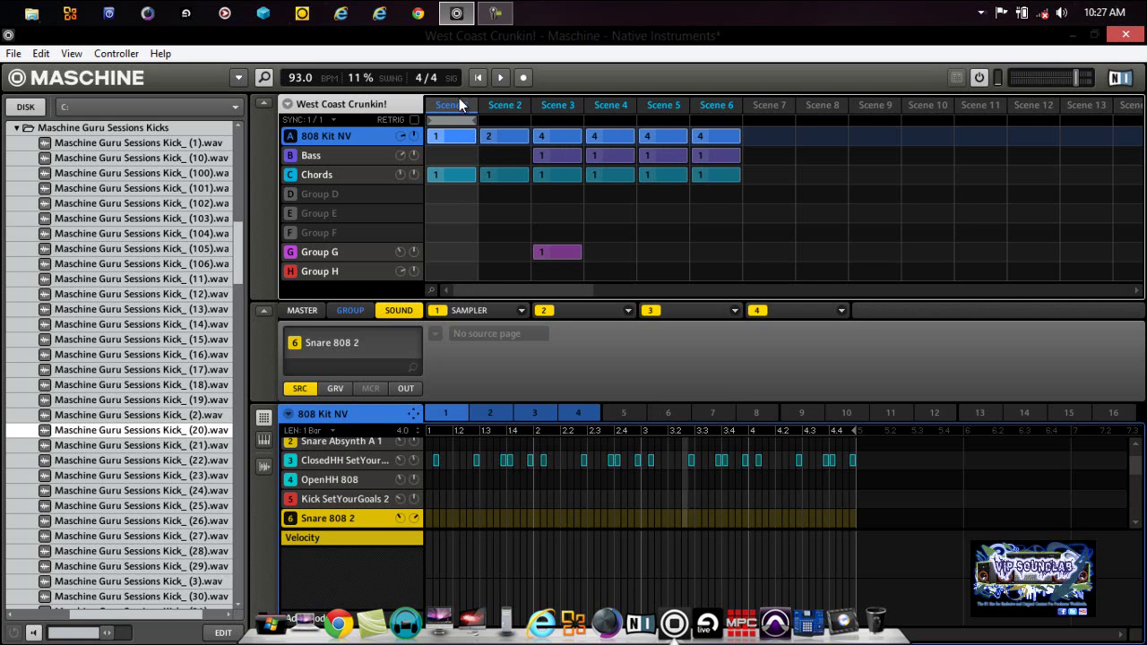
pyautogui.click(511, 123)
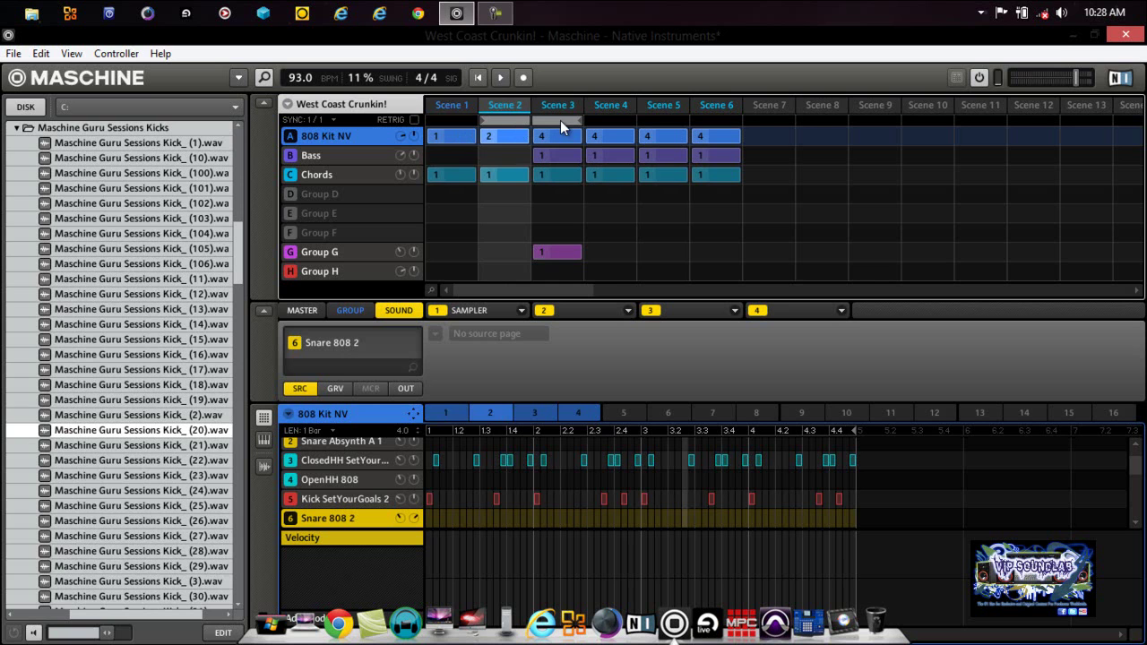
# Extend the loop range beyond Scene 1 and zoom in on the first scene columns.
pyautogui.moveTo(469, 119); pyautogui.dragTo(708, 124)
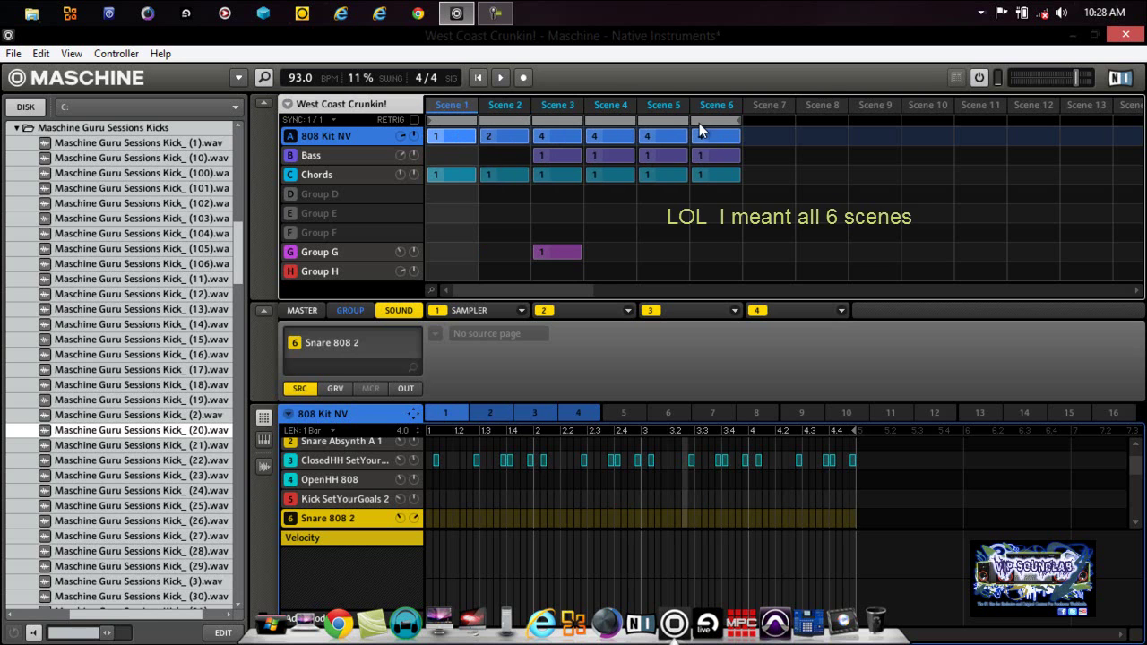
pyautogui.moveTo(528, 294)
pyautogui.mouseDown()
pyautogui.moveTo(838, 265)
pyautogui.moveTo(1103, 302)
pyautogui.moveTo(558, 289)
pyautogui.moveTo(515, 301)
pyautogui.mouseUp()
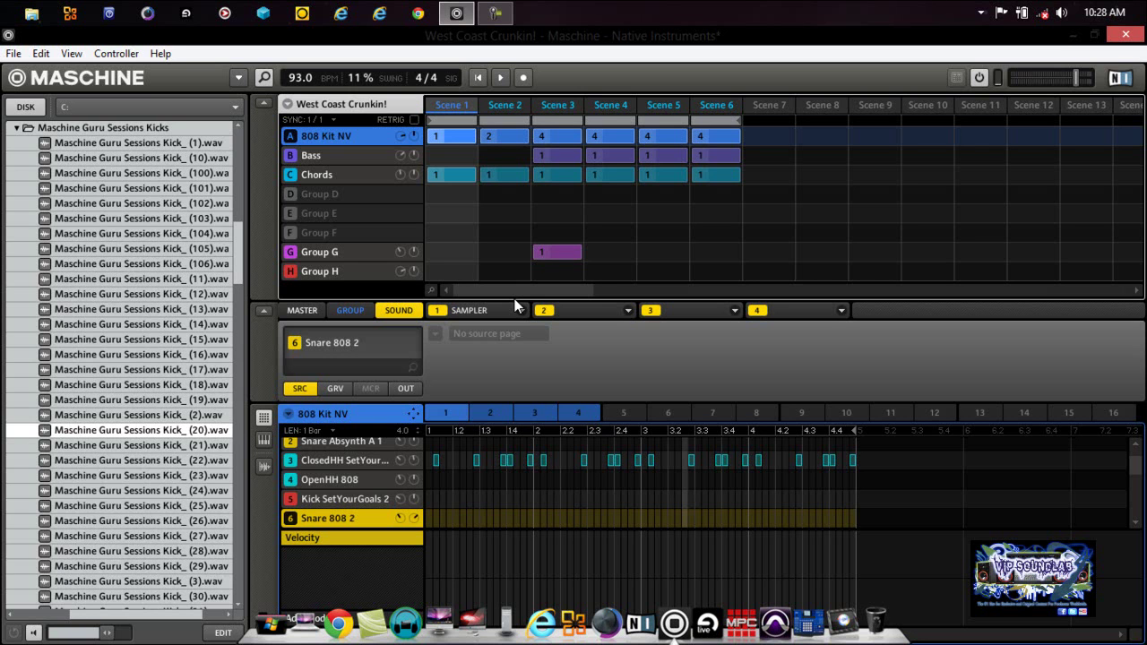
pyautogui.moveTo(433, 288); pyautogui.dragTo(433, 288)
pyautogui.rightClick(463, 106)
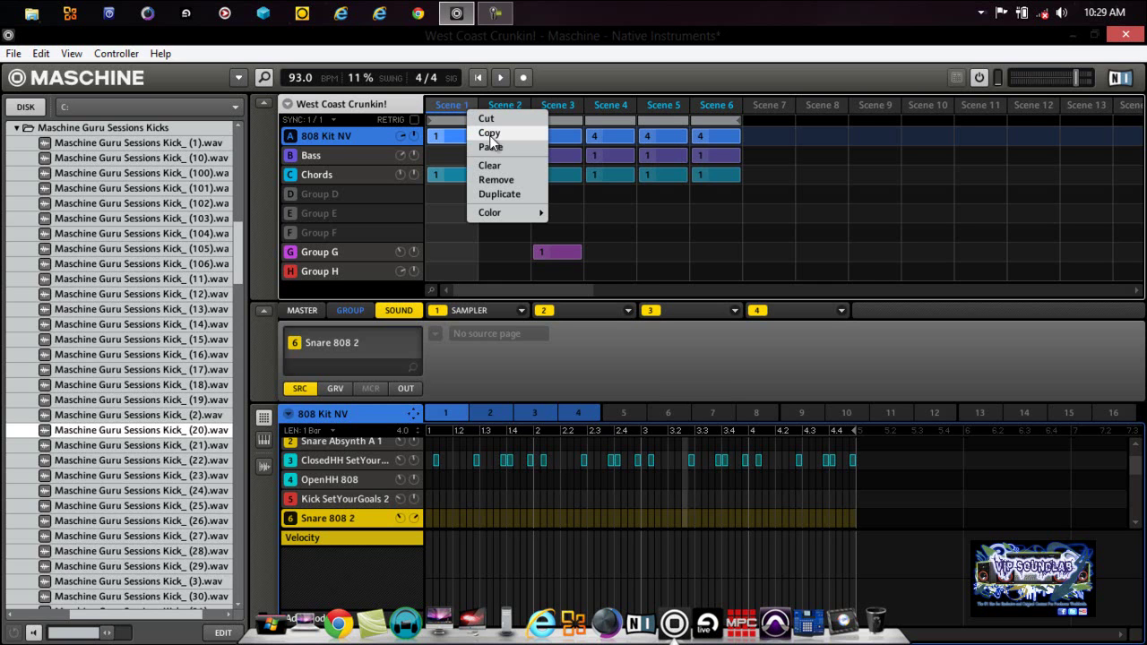
pyautogui.click(490, 135)
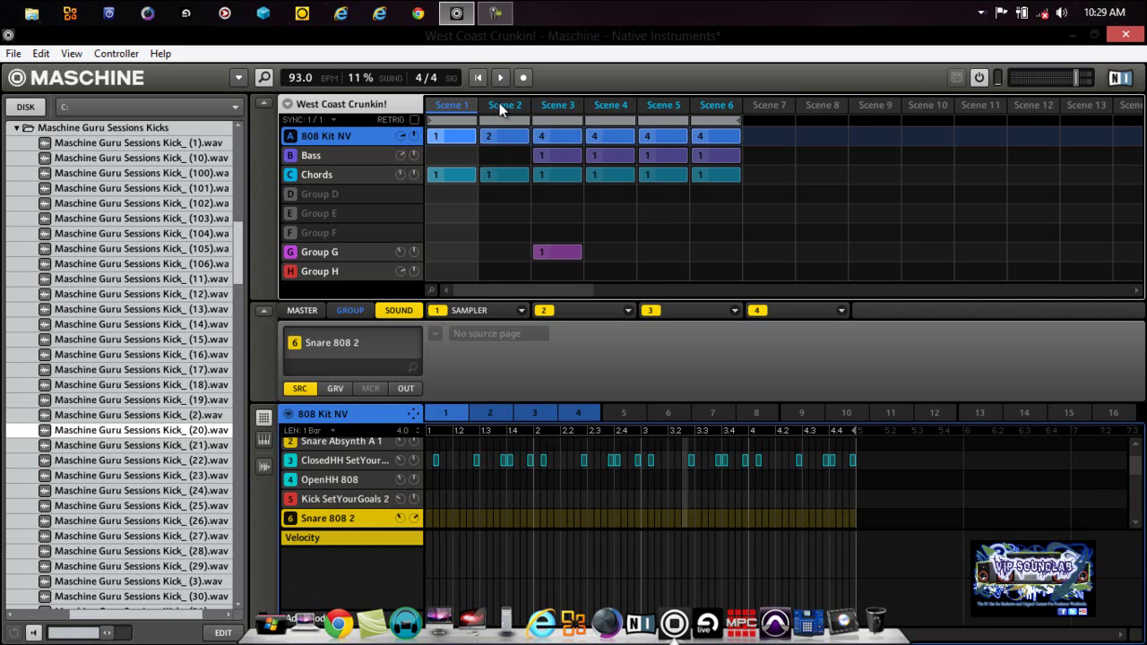
pyautogui.click(673, 107)
pyautogui.rightClick(674, 107)
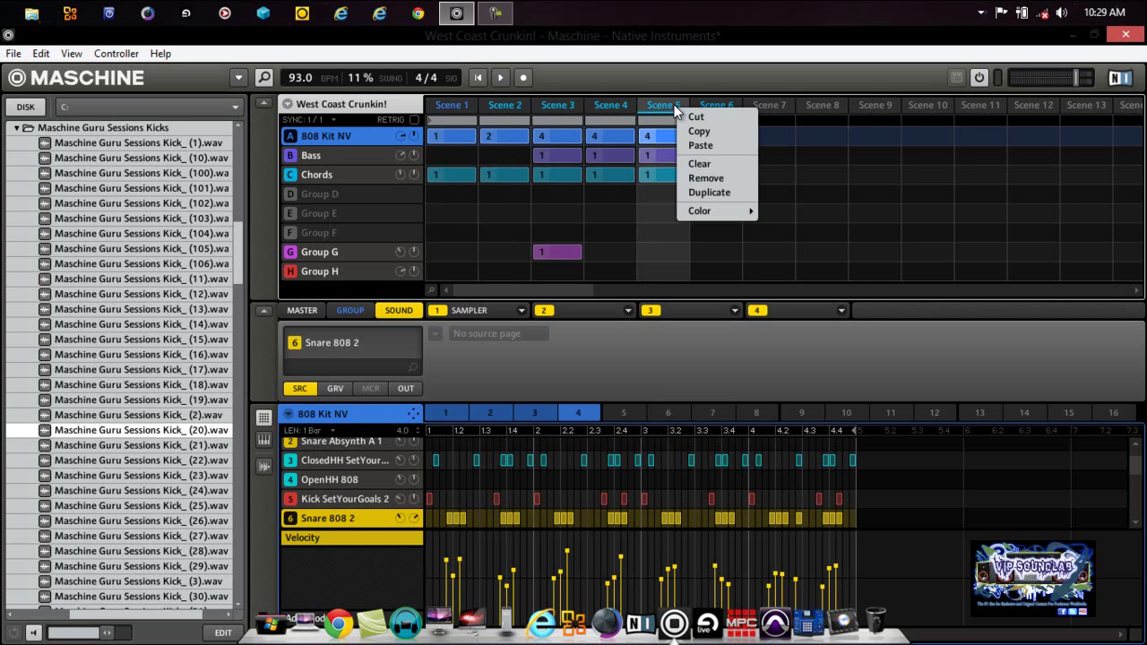
pyautogui.click(701, 145)
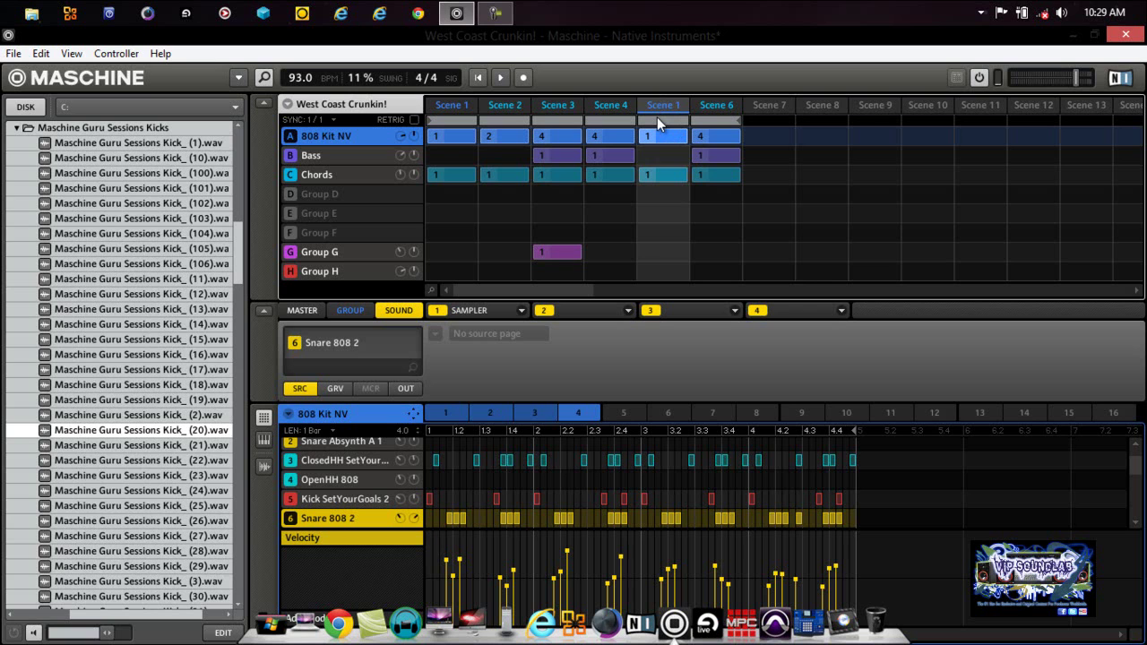
pyautogui.hotkey('ctrl', 'z')
pyautogui.click(507, 105)
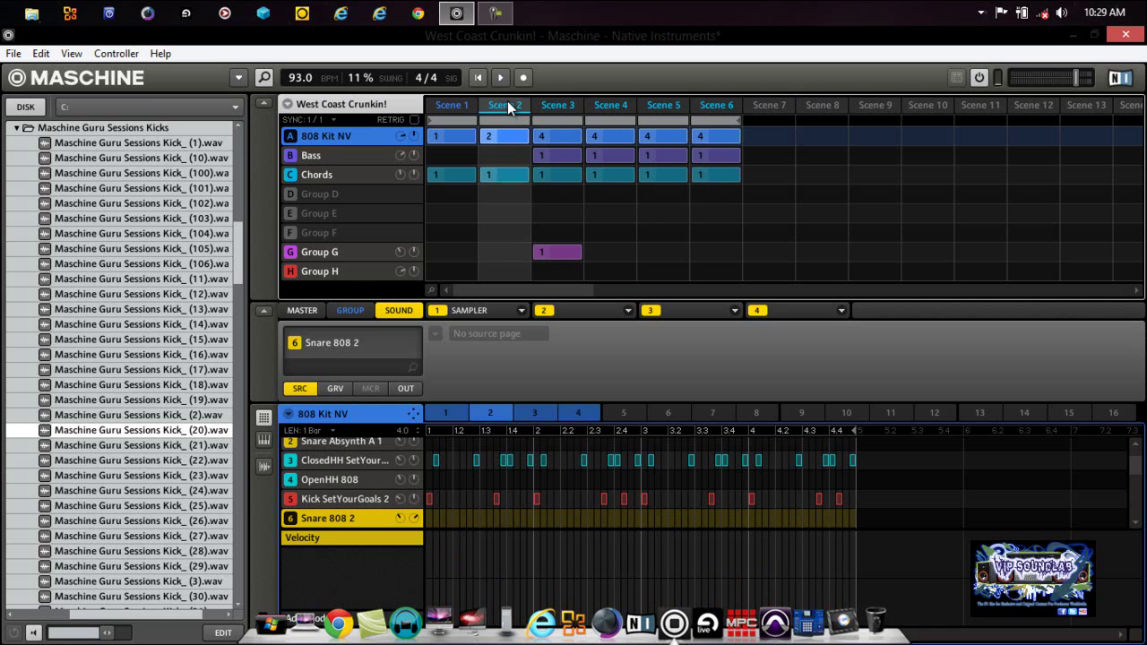
pyautogui.rightClick(507, 105)
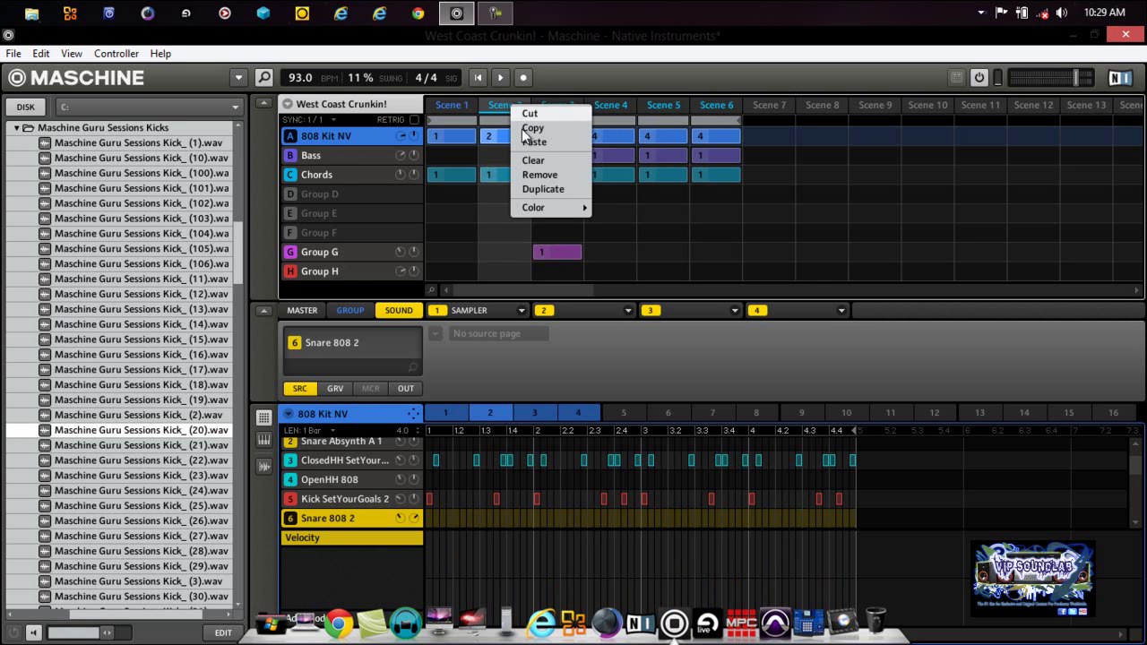
pyautogui.click(541, 175)
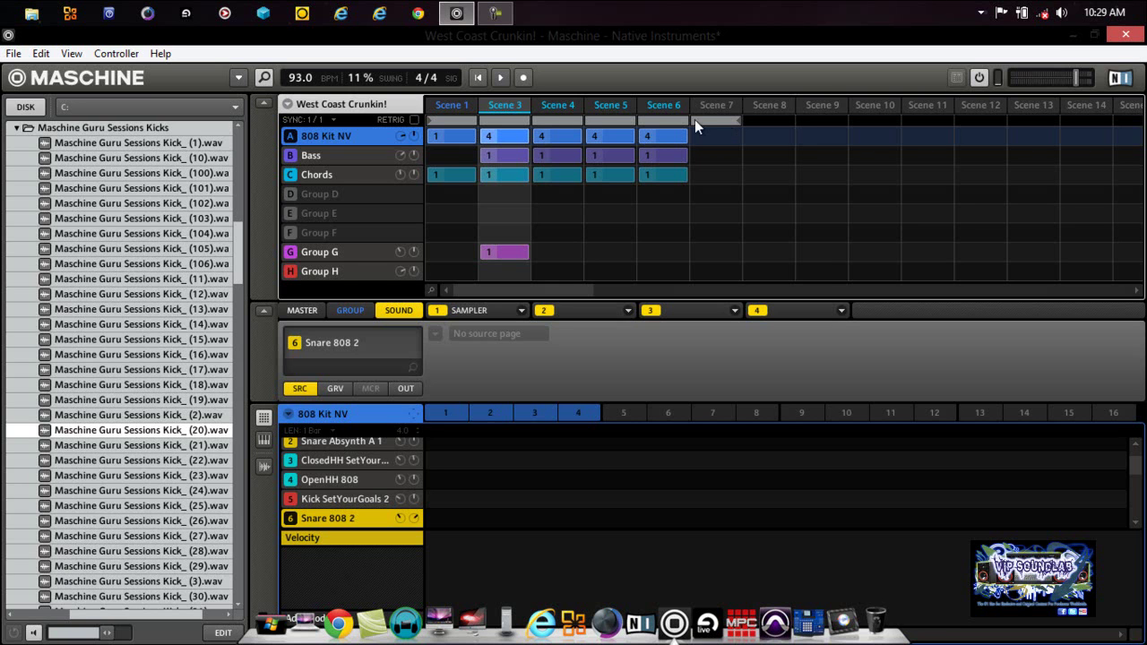
pyautogui.moveTo(448, 115); pyautogui.dragTo(649, 122)
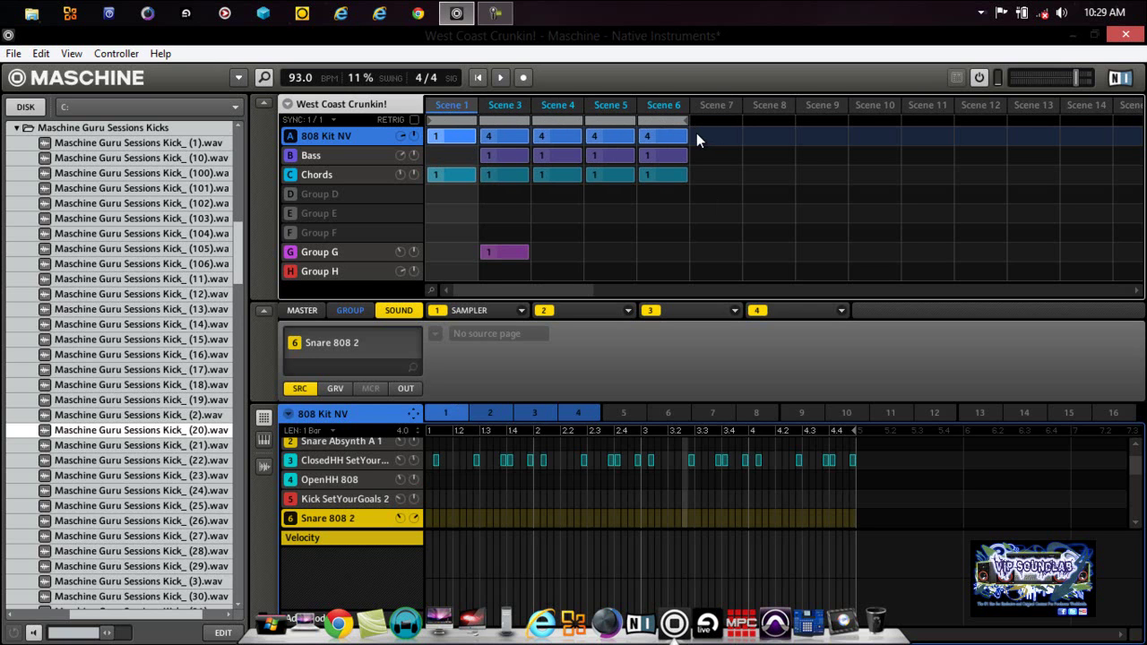
pyautogui.hotkey('ctrl', 'z')
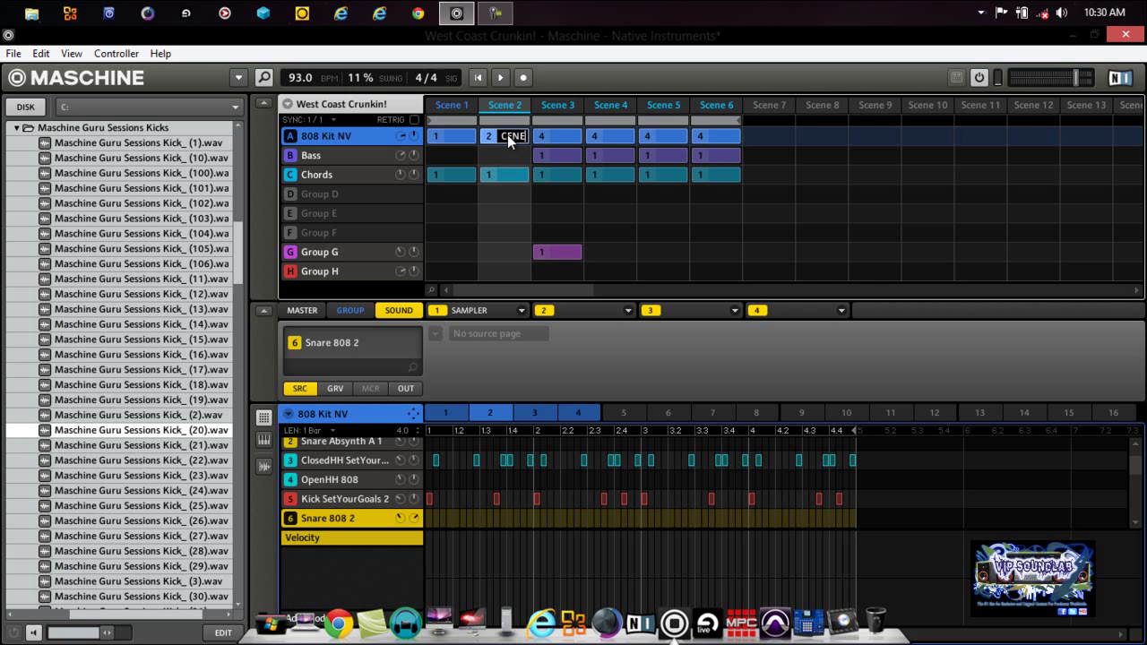
# Commit the SCENE clip name and rename the Scene 2 header to VERSE.
pyautogui.press('Return')
pyautogui.moveTo(430, 289); pyautogui.dragTo(431, 294)
pyautogui.doubleClick(576, 107)
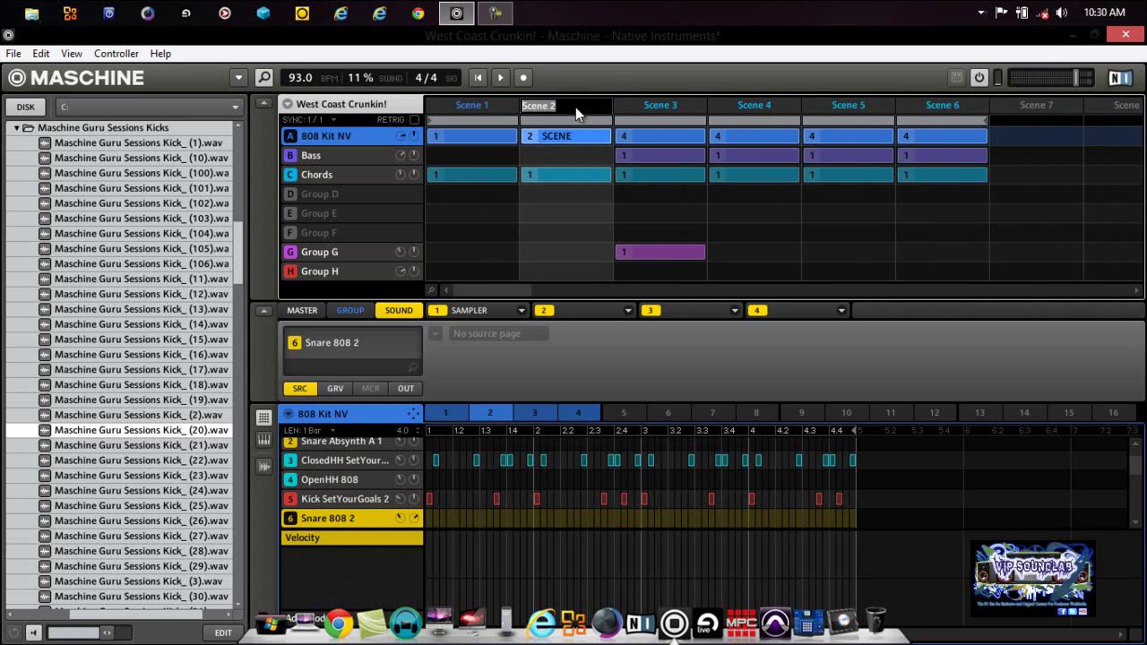
pyautogui.write('VERSE')
pyautogui.press('Return')
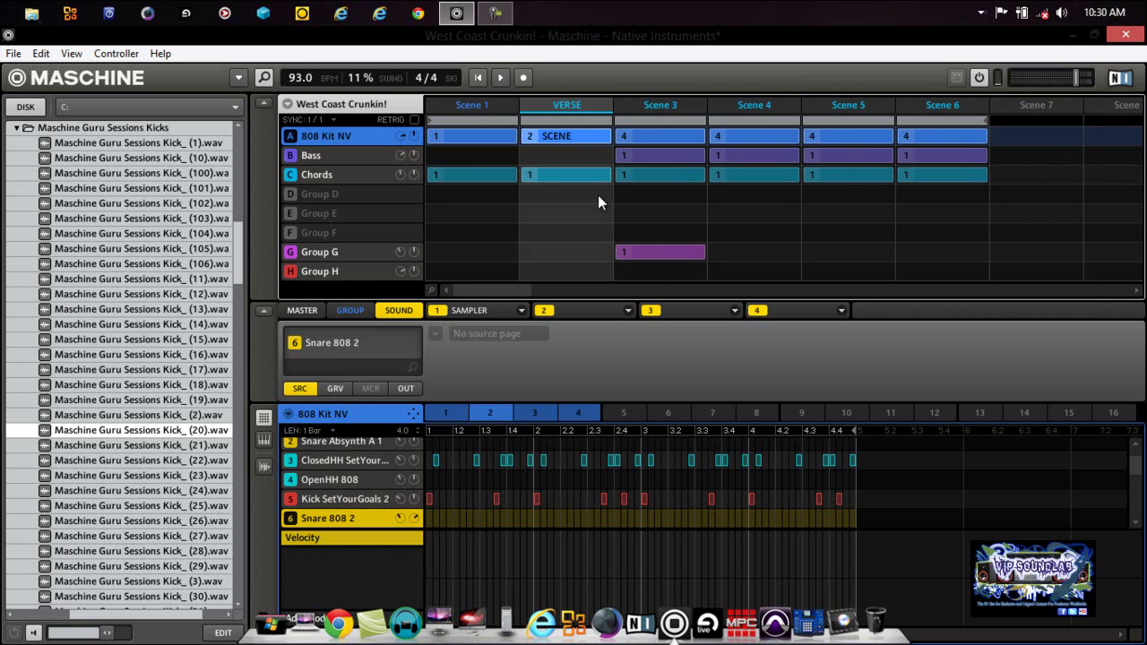
# Loop Scenes 1–6, compare patterns 1 and 2, and name Scene 1's 808 Kit NV clip INTRO.
pyautogui.click(704, 180)
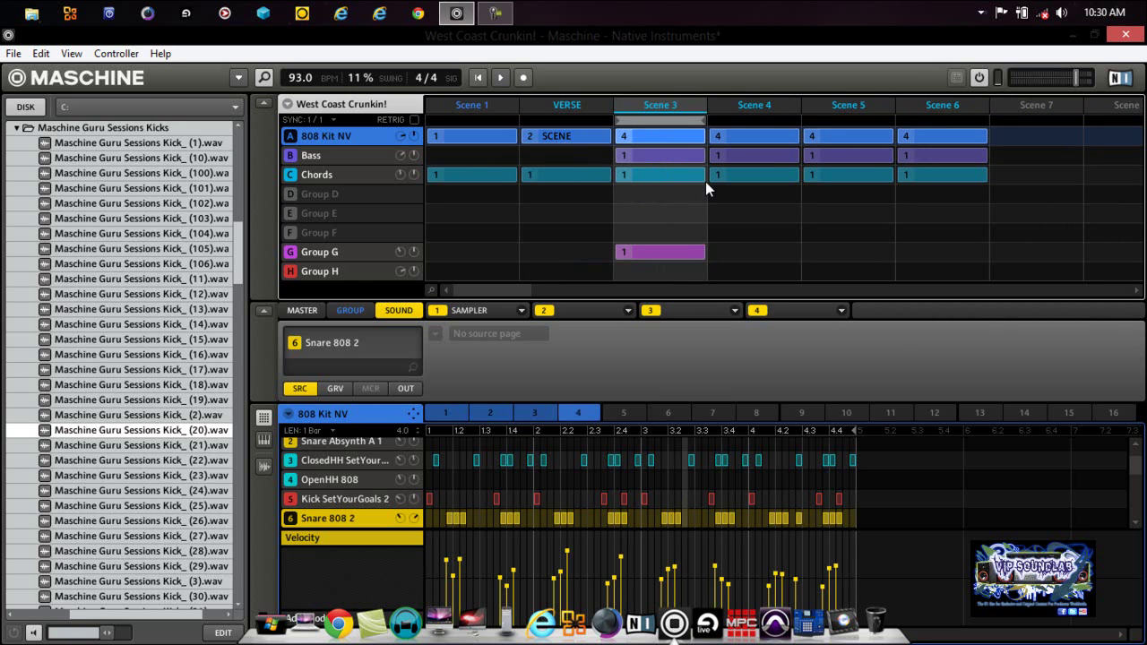
pyautogui.click(557, 106)
pyautogui.moveTo(517, 120); pyautogui.dragTo(905, 157)
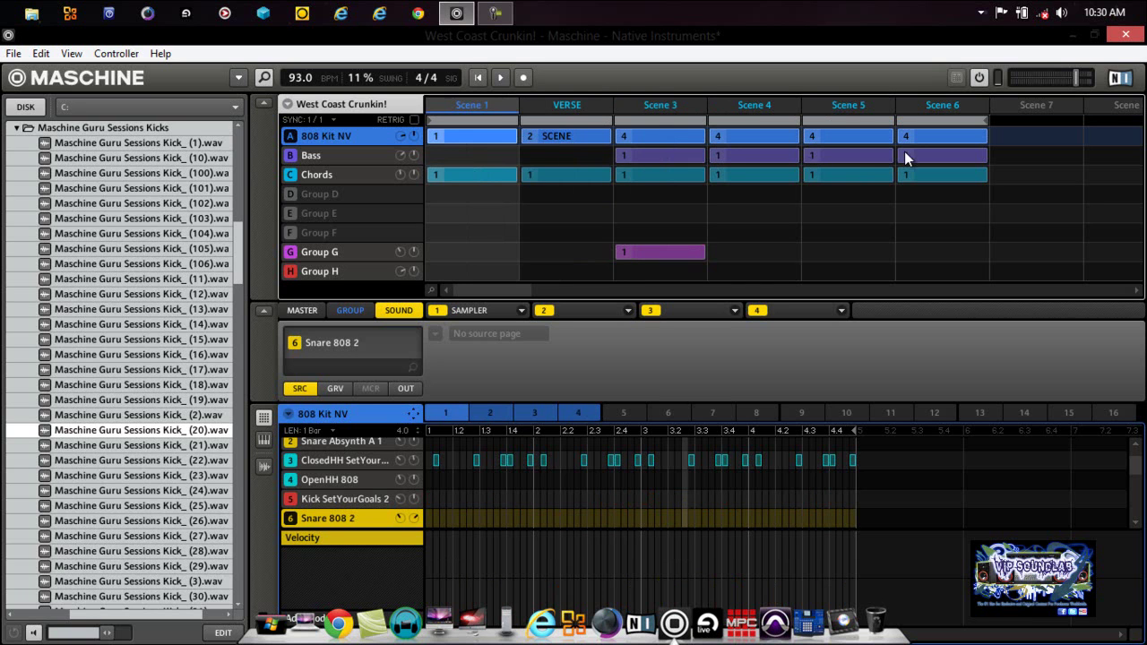
pyautogui.click(475, 411)
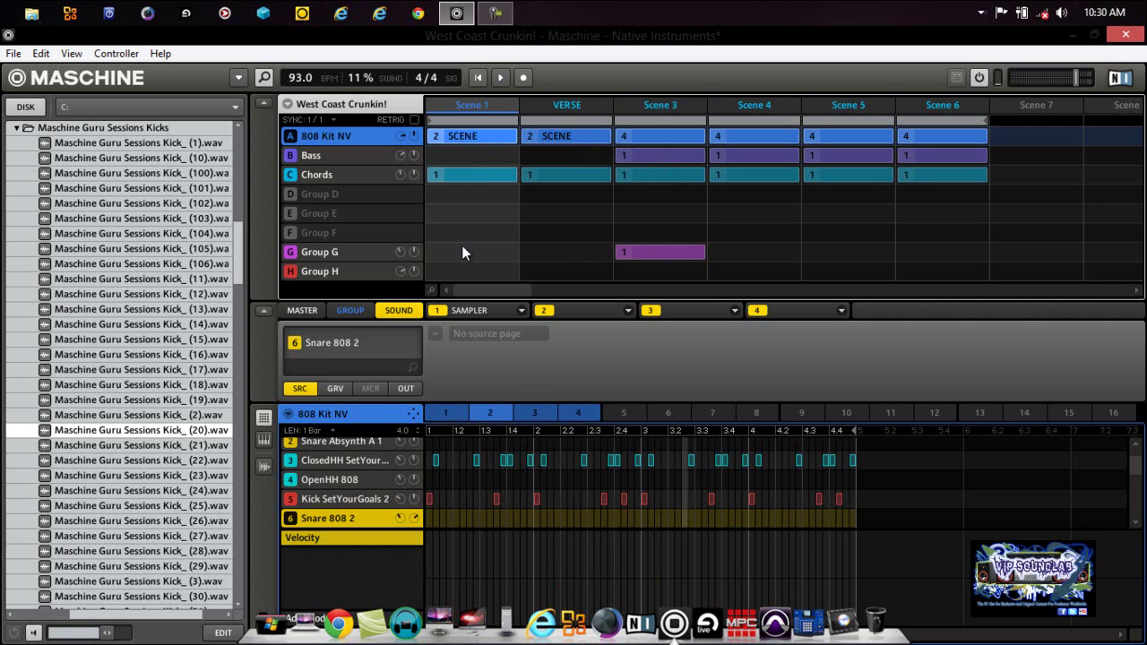
pyautogui.click(455, 413)
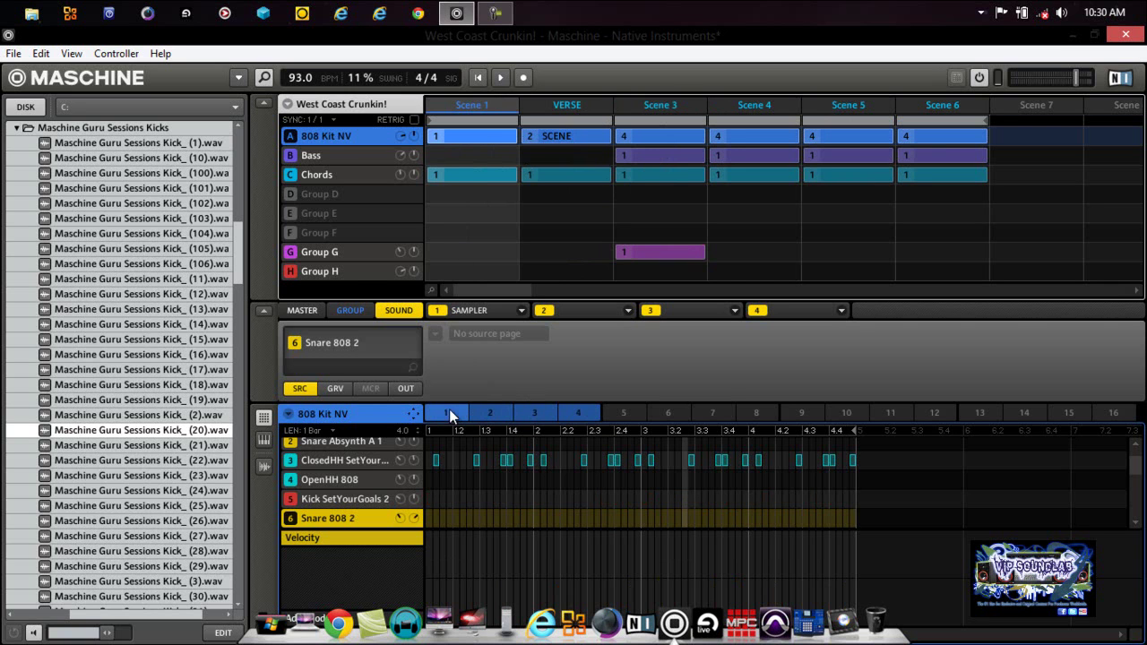
pyautogui.doubleClick(470, 139)
pyautogui.press('Return')
# Compare the SCENE and INTRO patterns for Scene 1, leave it on INTRO, then select VERSE.
pyautogui.click(490, 411)
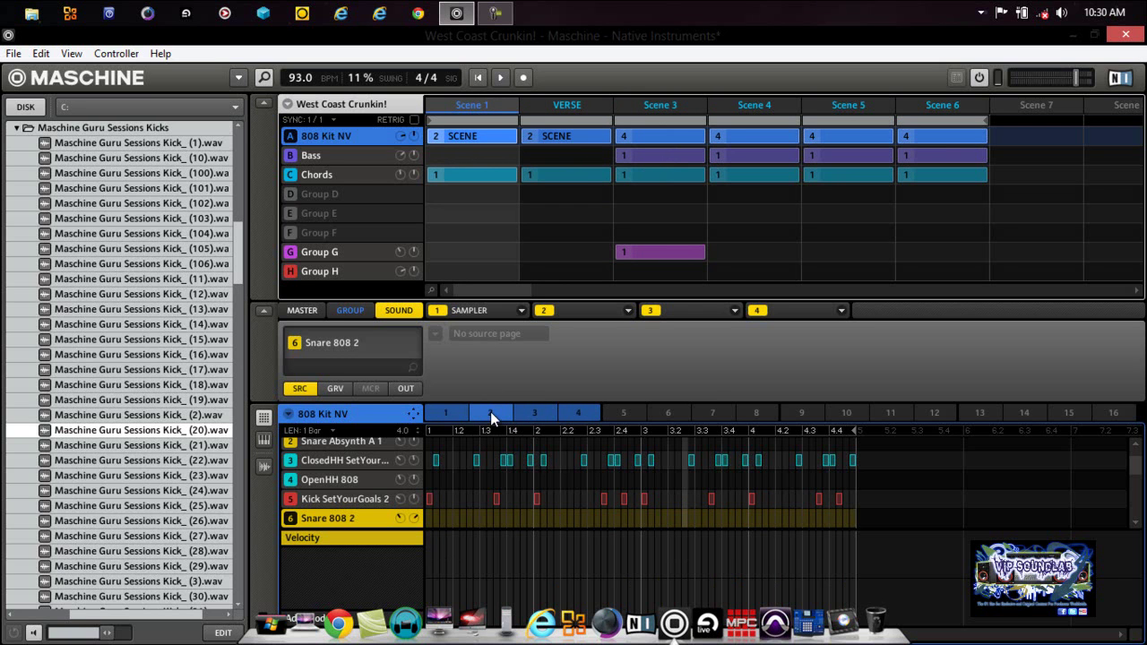
pyautogui.click(463, 411)
pyautogui.click(264, 104)
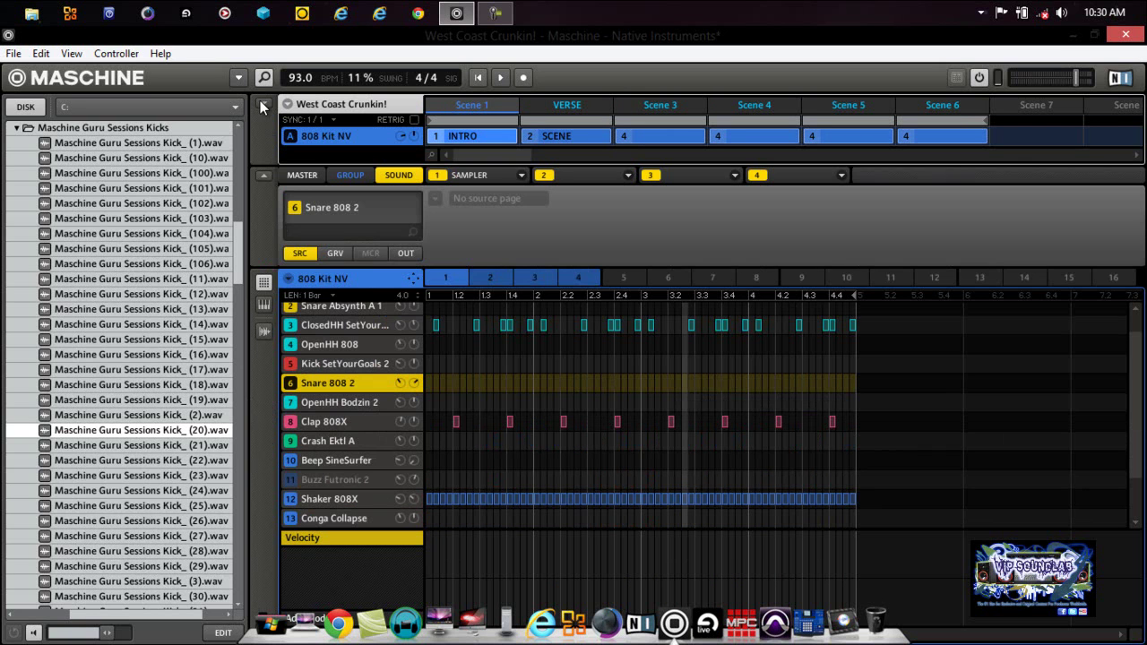
pyautogui.click(490, 278)
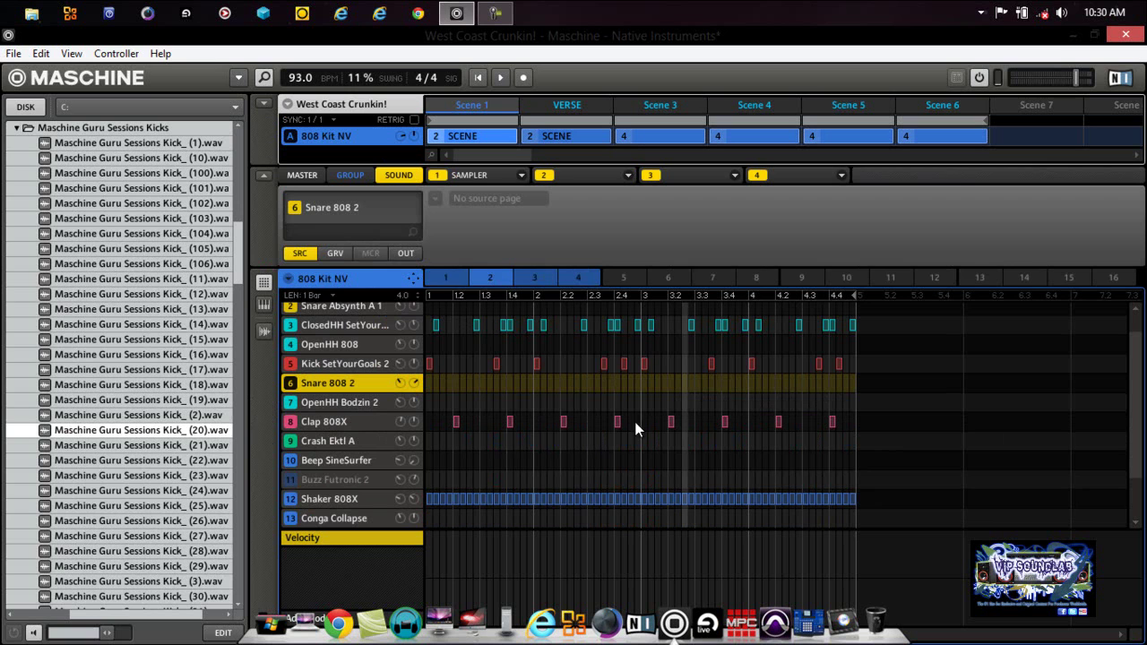
pyautogui.click(443, 279)
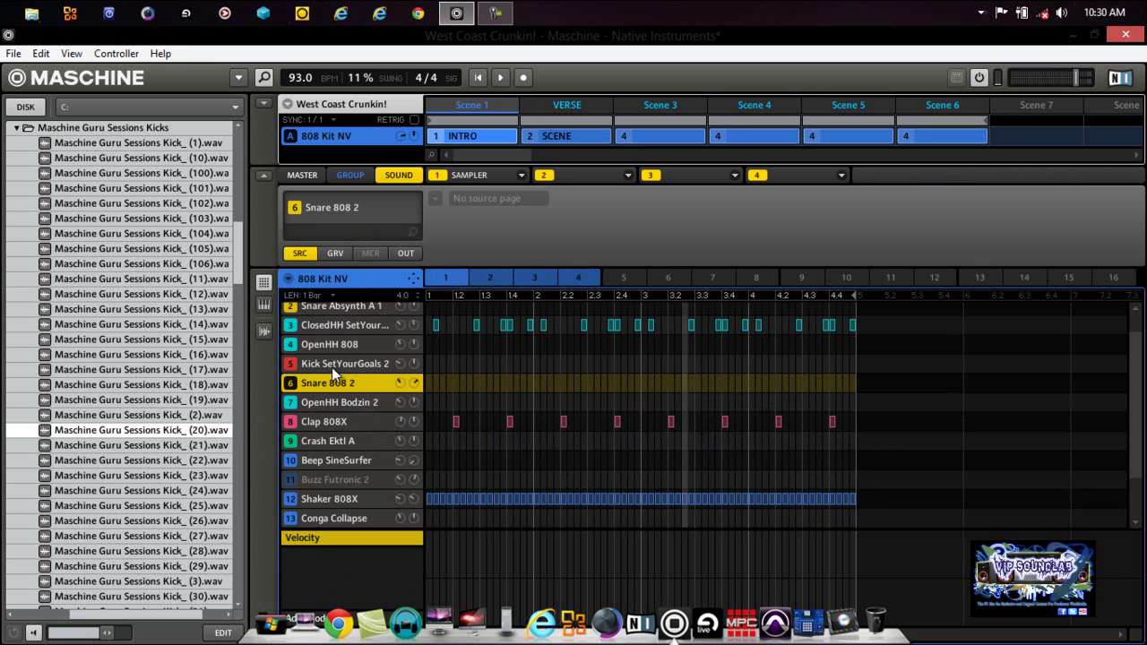
pyautogui.click(482, 280)
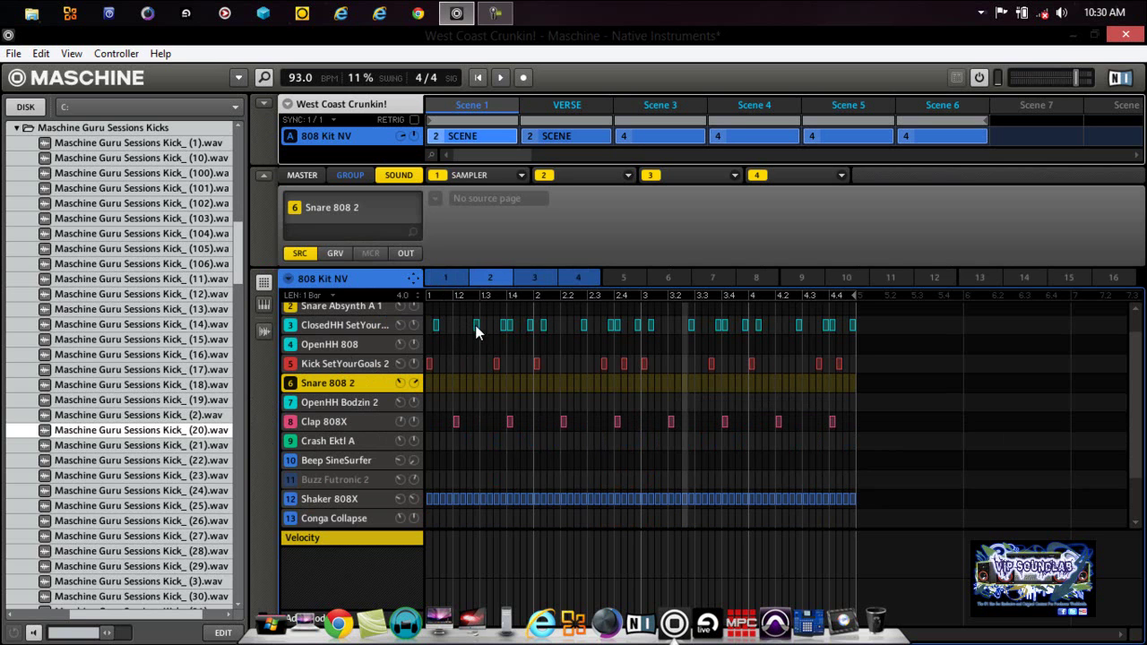
pyautogui.click(264, 104)
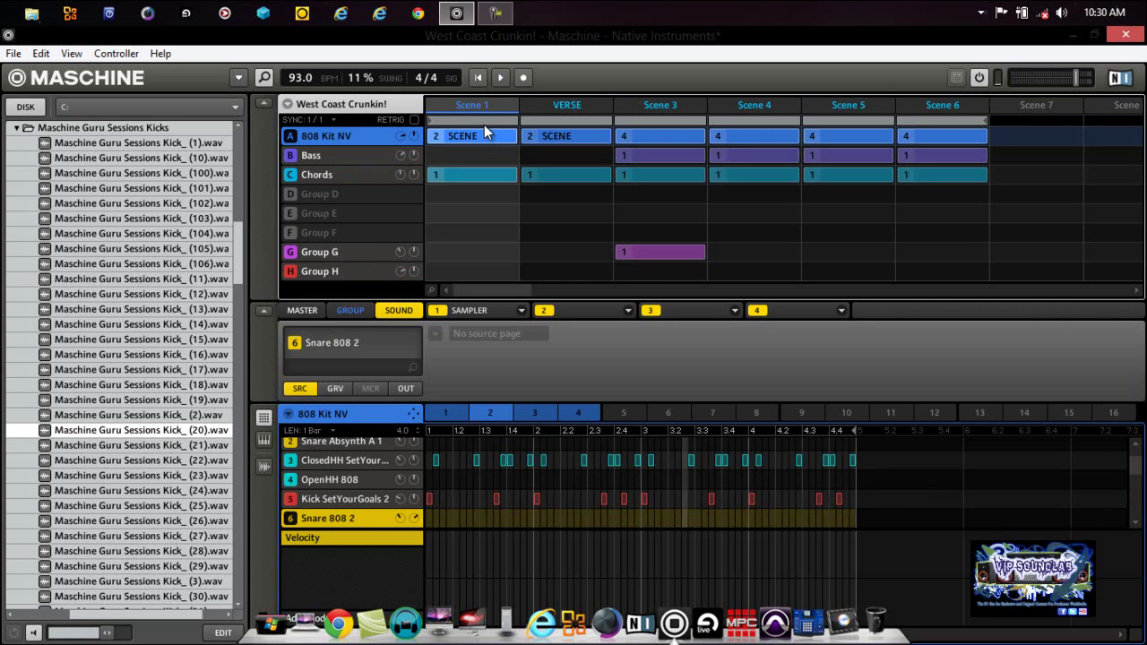
pyautogui.click(446, 412)
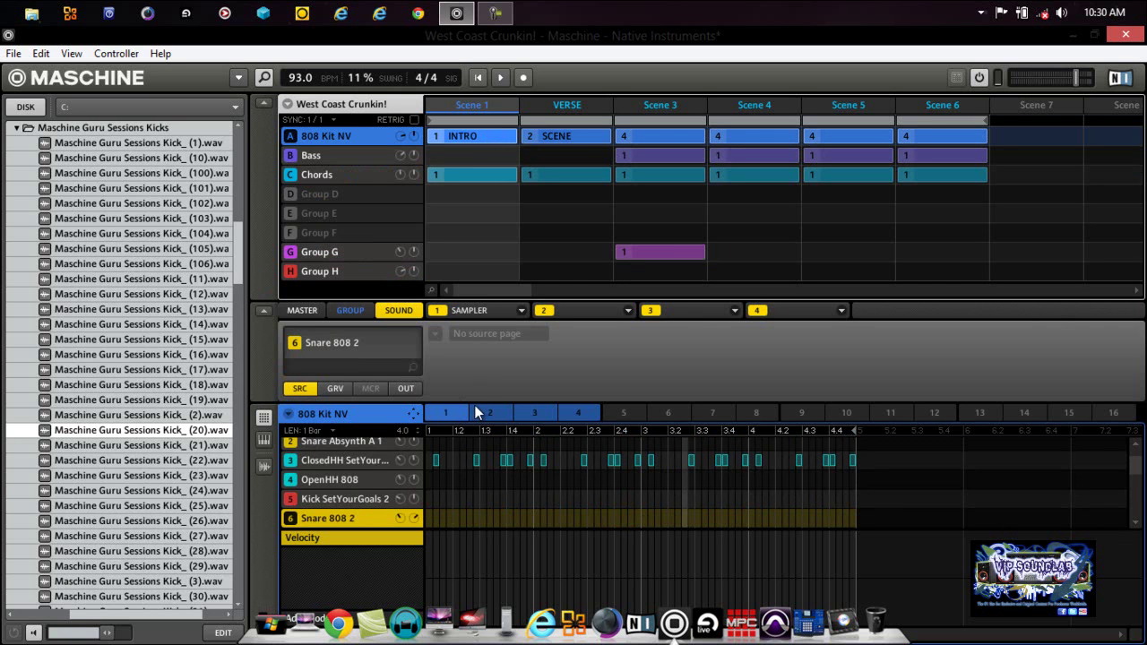
pyautogui.click(480, 412)
pyautogui.click(449, 413)
pyautogui.click(553, 108)
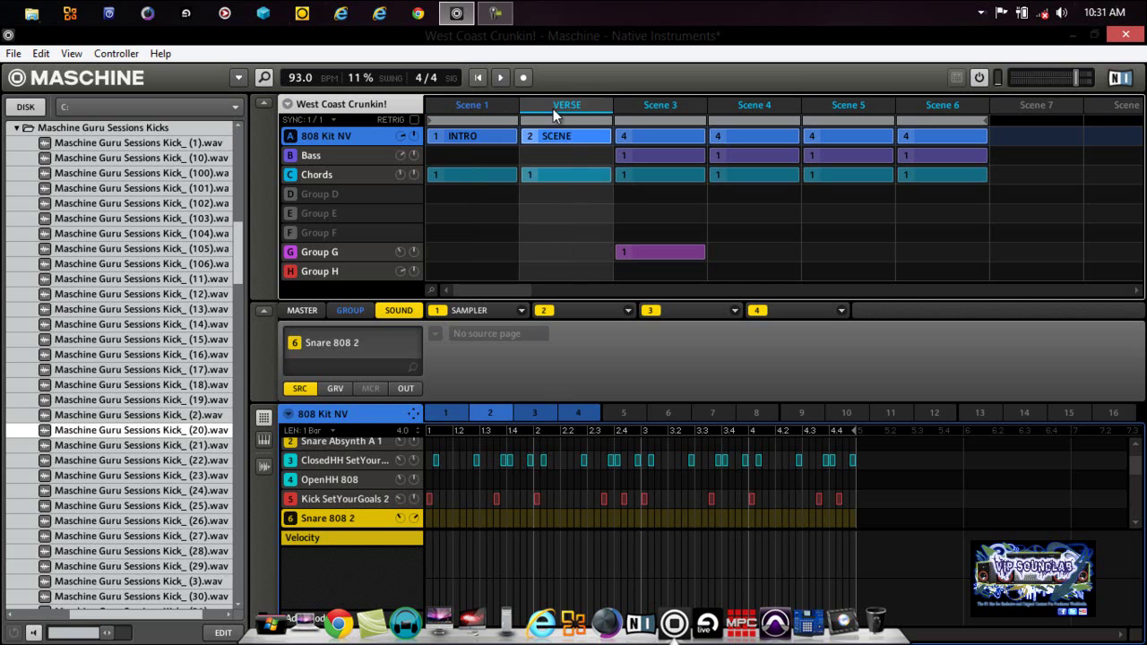
pyautogui.rightClick(553, 108)
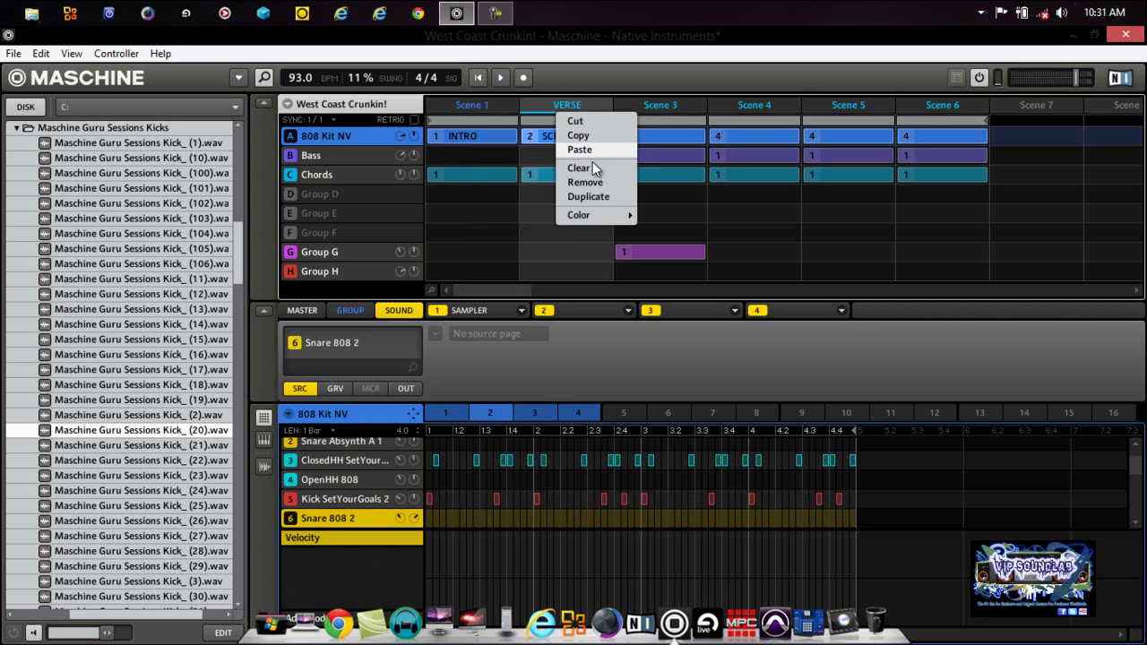
pyautogui.click(598, 198)
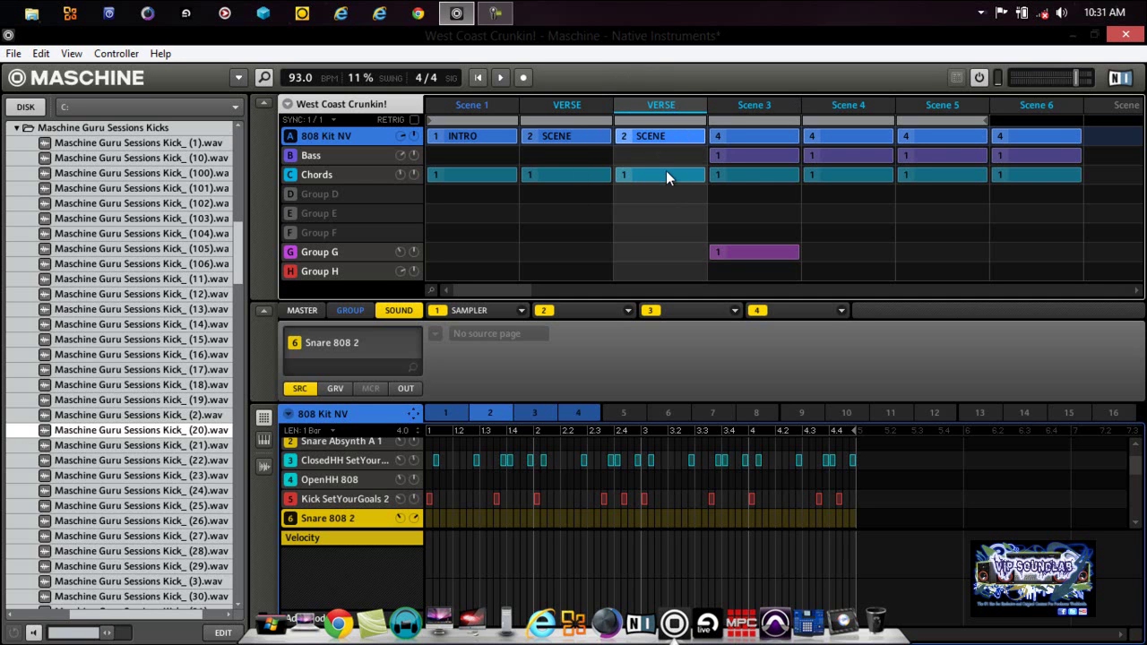
pyautogui.rightClick(648, 103)
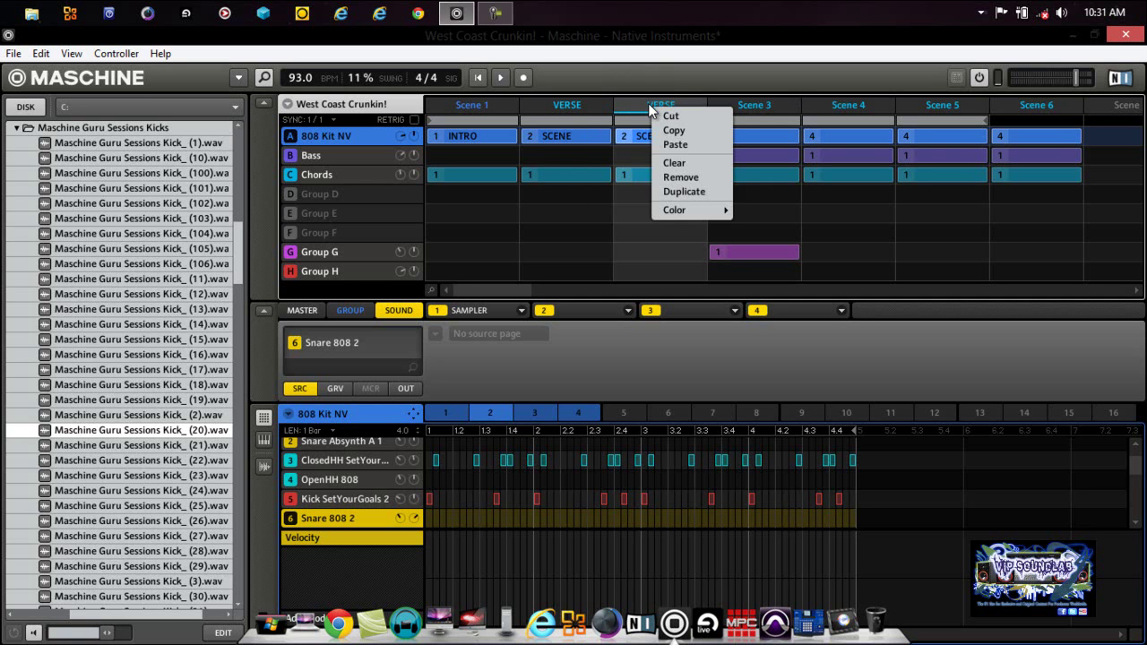
pyautogui.click(700, 176)
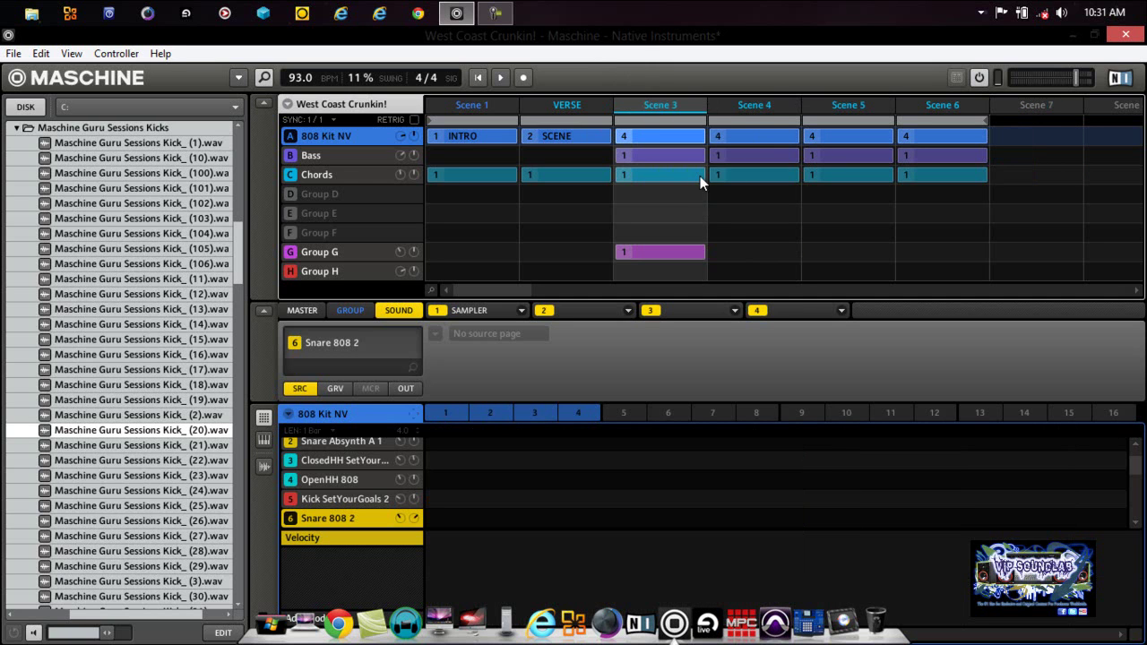
pyautogui.rightClick(672, 106)
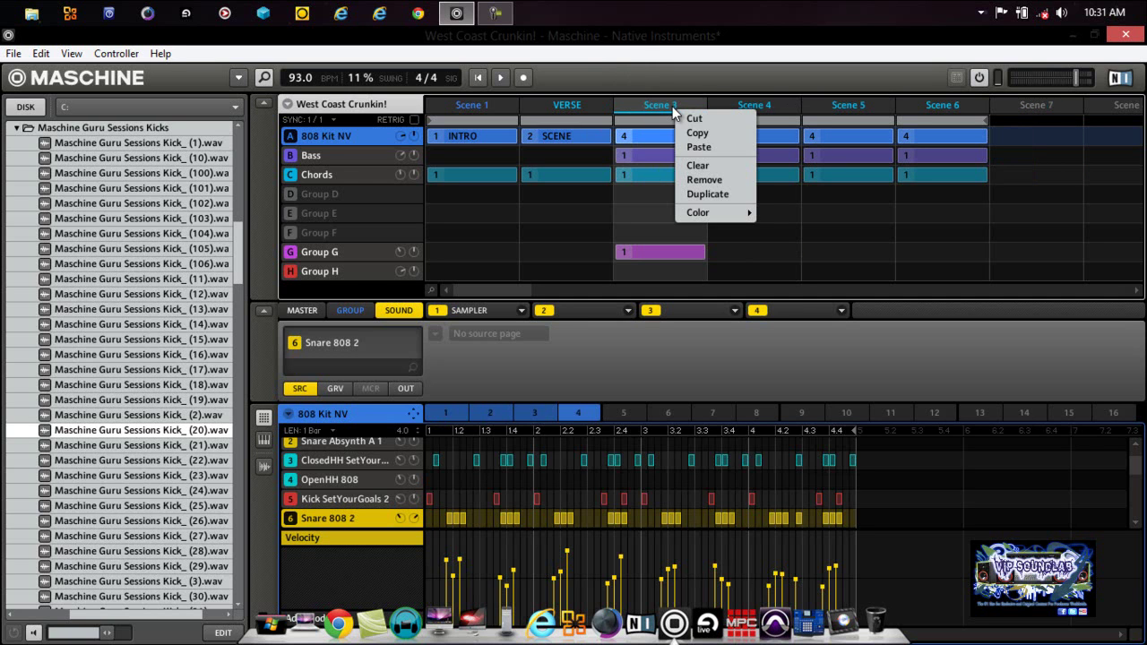
pyautogui.click(716, 167)
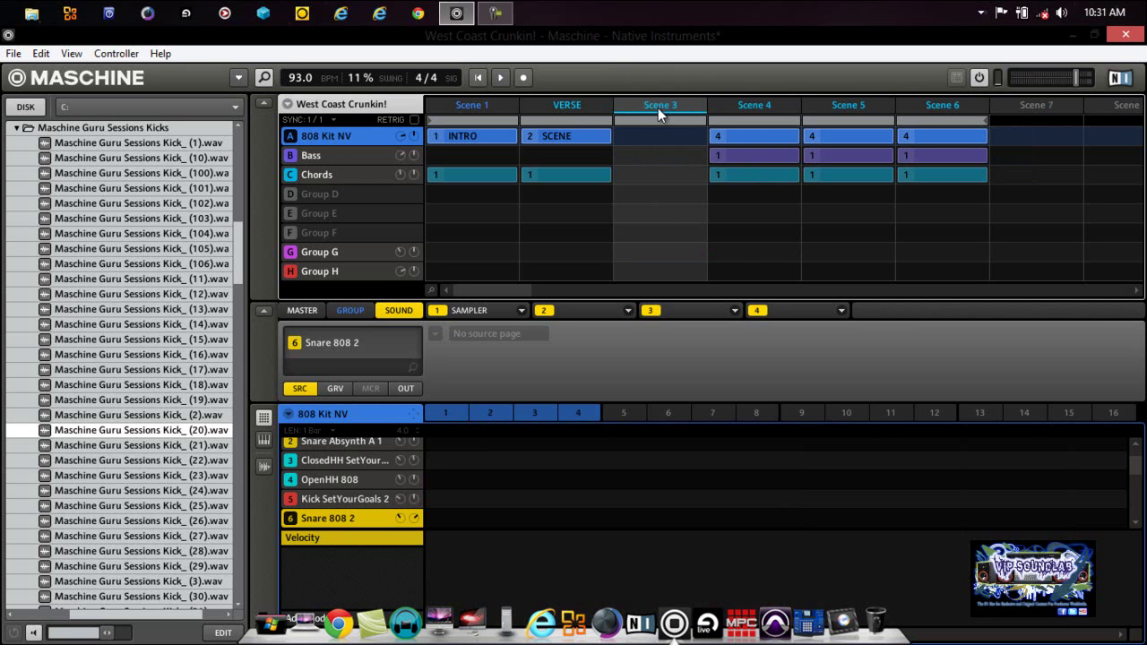
pyautogui.hotkey('ctrl', 'z')
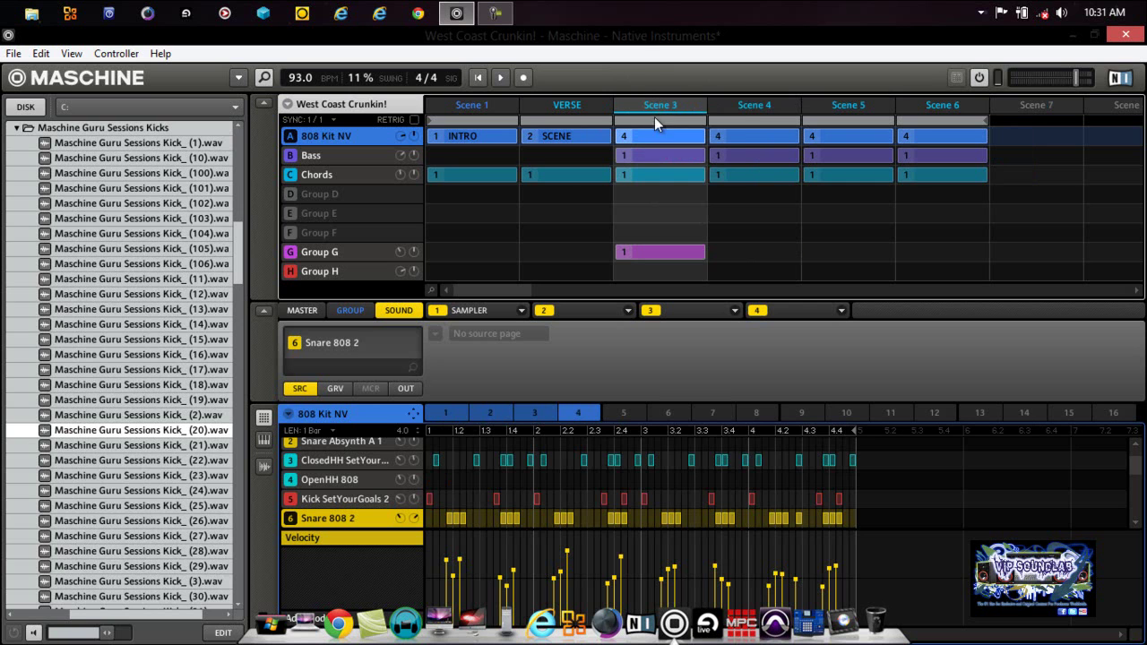
# Colour Scene 3 yellow, Scene 4 red and Scene 5 green.
pyautogui.rightClick(658, 106)
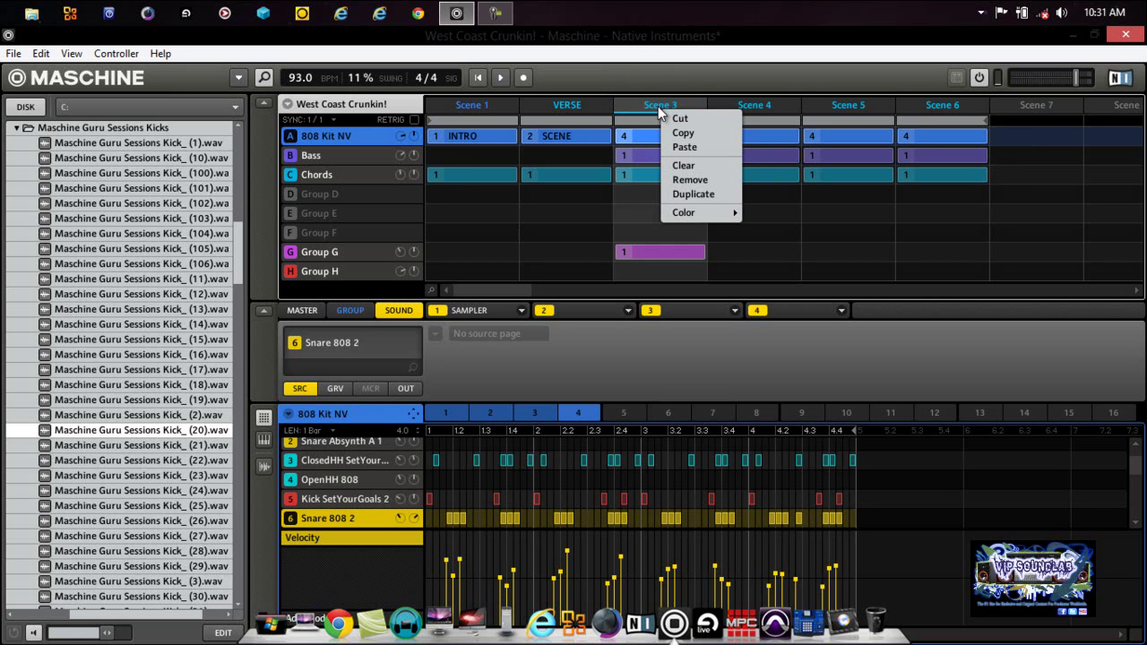
pyautogui.moveTo(720, 219)
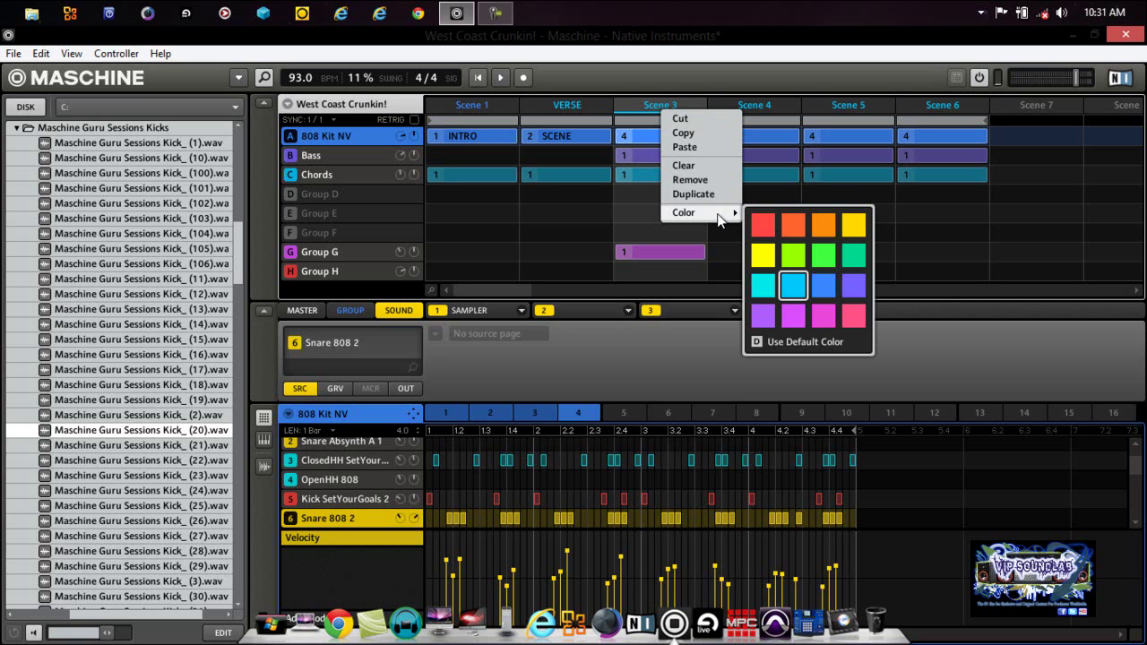
pyautogui.click(859, 230)
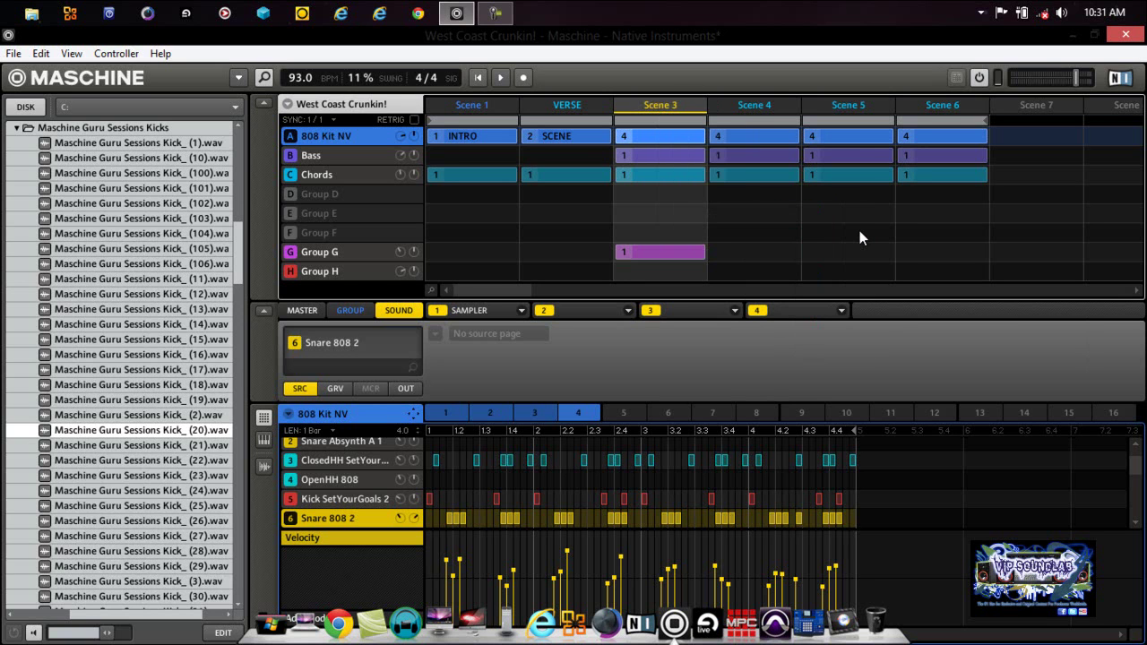
pyautogui.click(758, 103)
pyautogui.rightClick(758, 103)
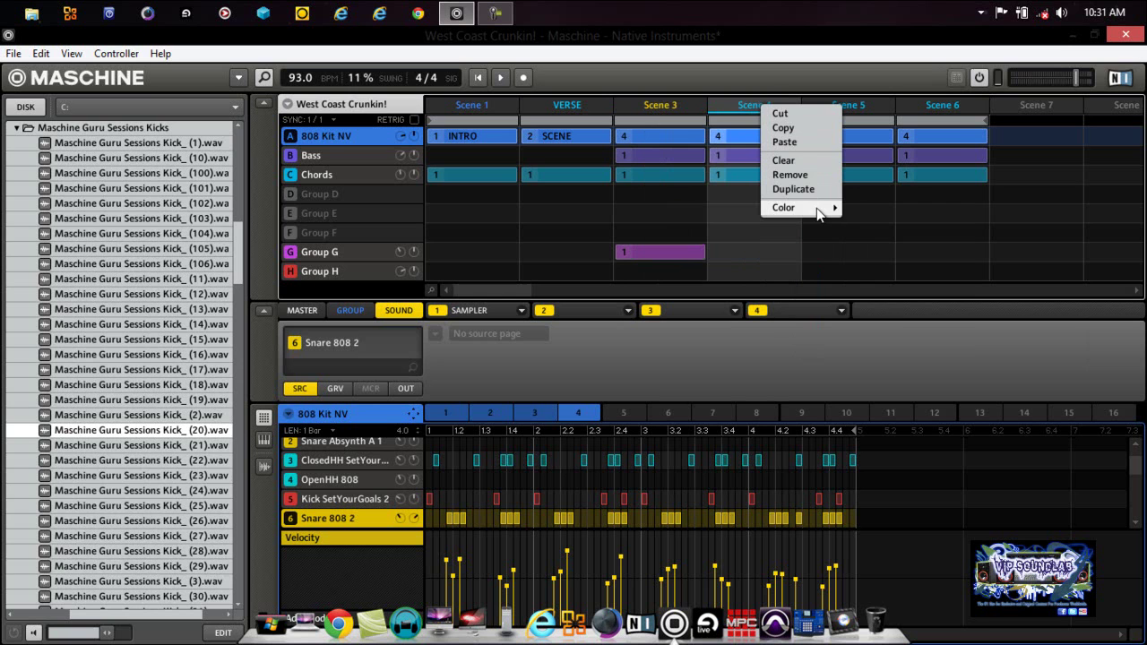
pyautogui.moveTo(816, 207)
pyautogui.click(858, 219)
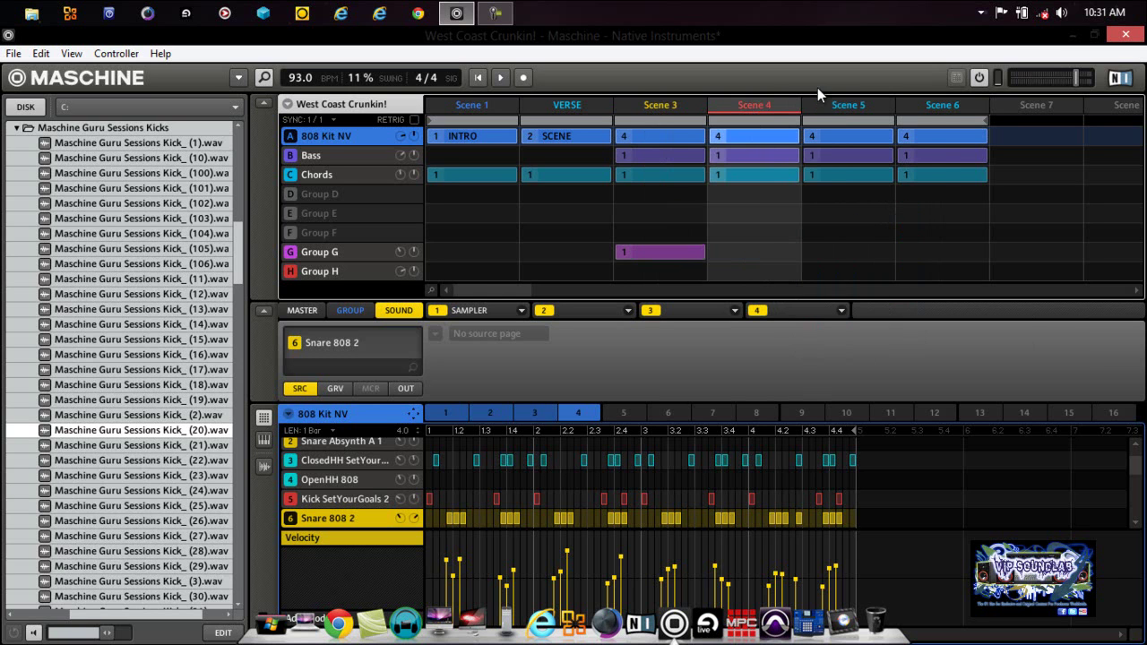
pyautogui.rightClick(832, 106)
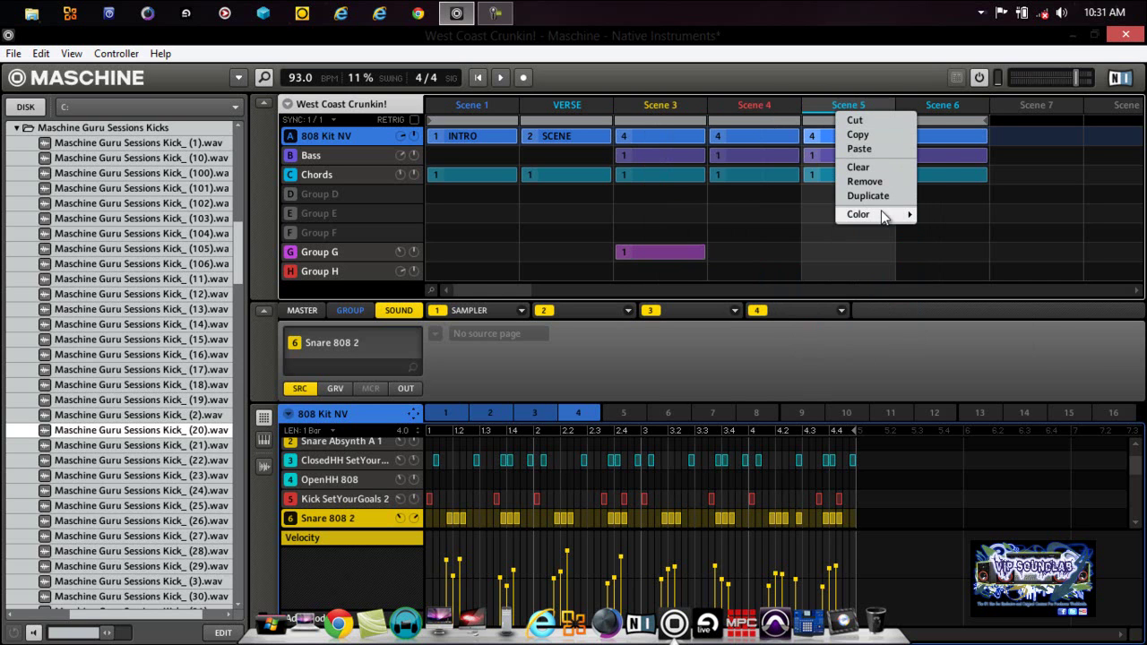
pyautogui.moveTo(882, 216)
pyautogui.click(1029, 257)
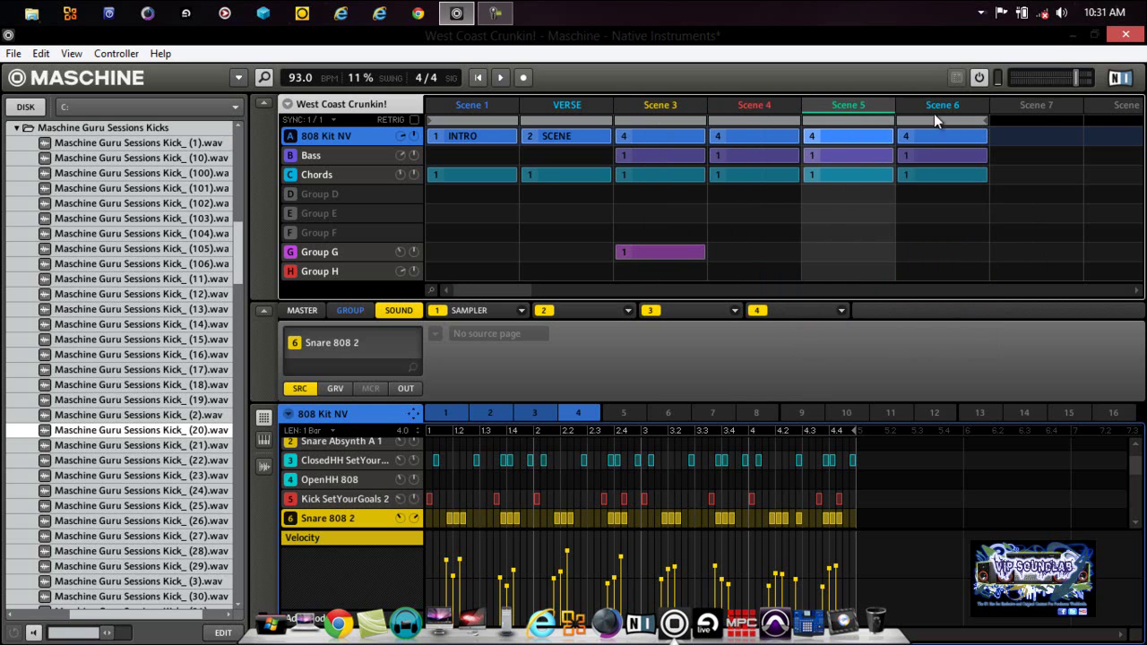
# Colour Scene 6 magenta and Scene 1 orange.
pyautogui.click(934, 111)
pyautogui.rightClick(934, 107)
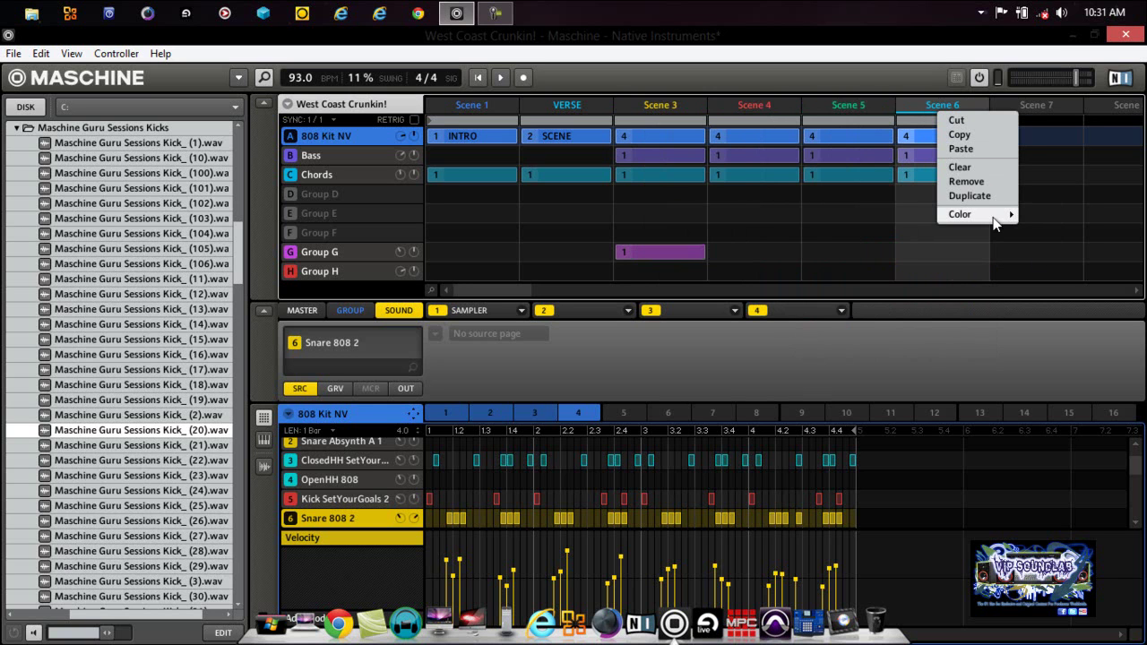
pyautogui.moveTo(994, 223)
pyautogui.click(891, 319)
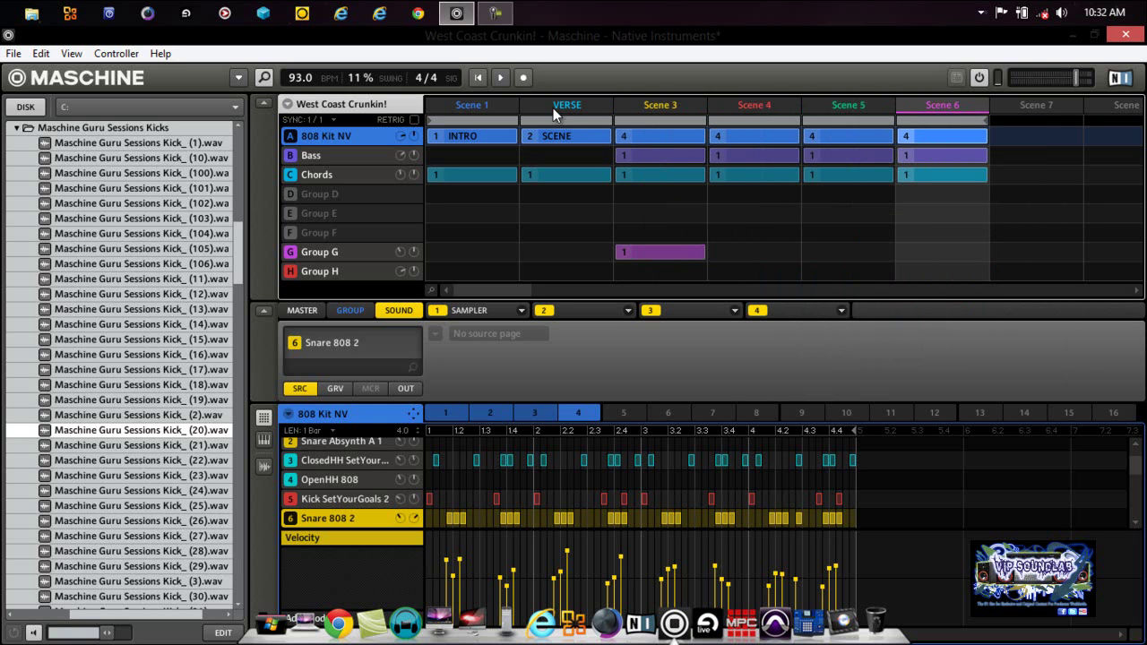
pyautogui.click(487, 106)
pyautogui.rightClick(486, 106)
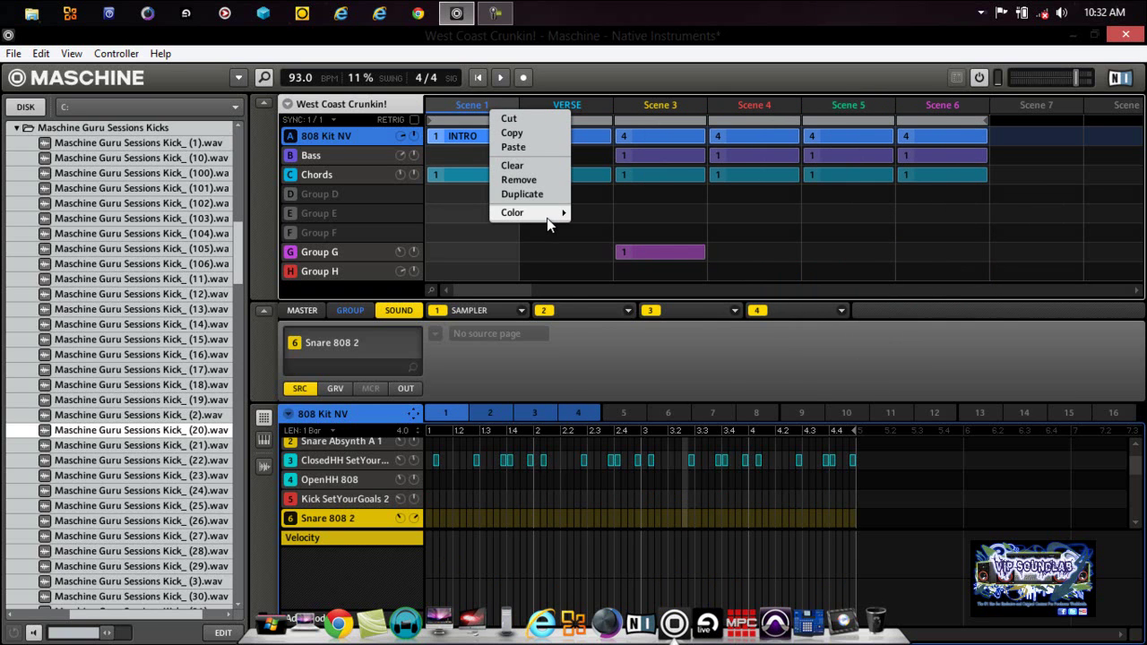
pyautogui.moveTo(546, 218)
pyautogui.click(621, 225)
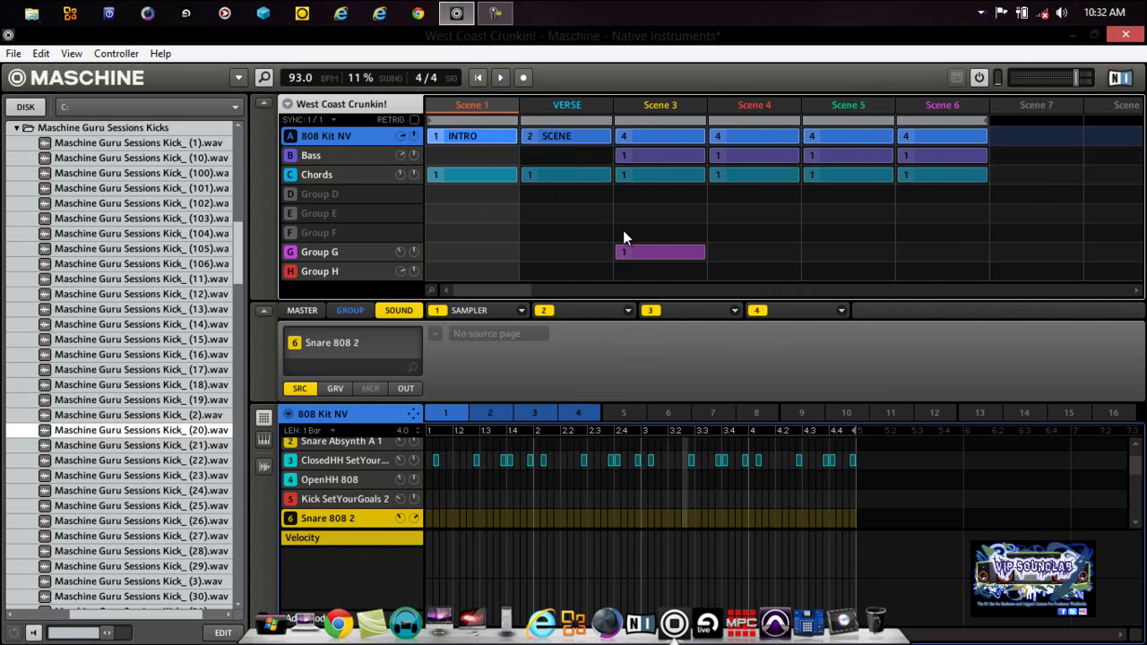
# Colour the 808 Kit NV group green and the Chords group purple.
pyautogui.rightClick(331, 136)
pyautogui.moveTo(415, 318)
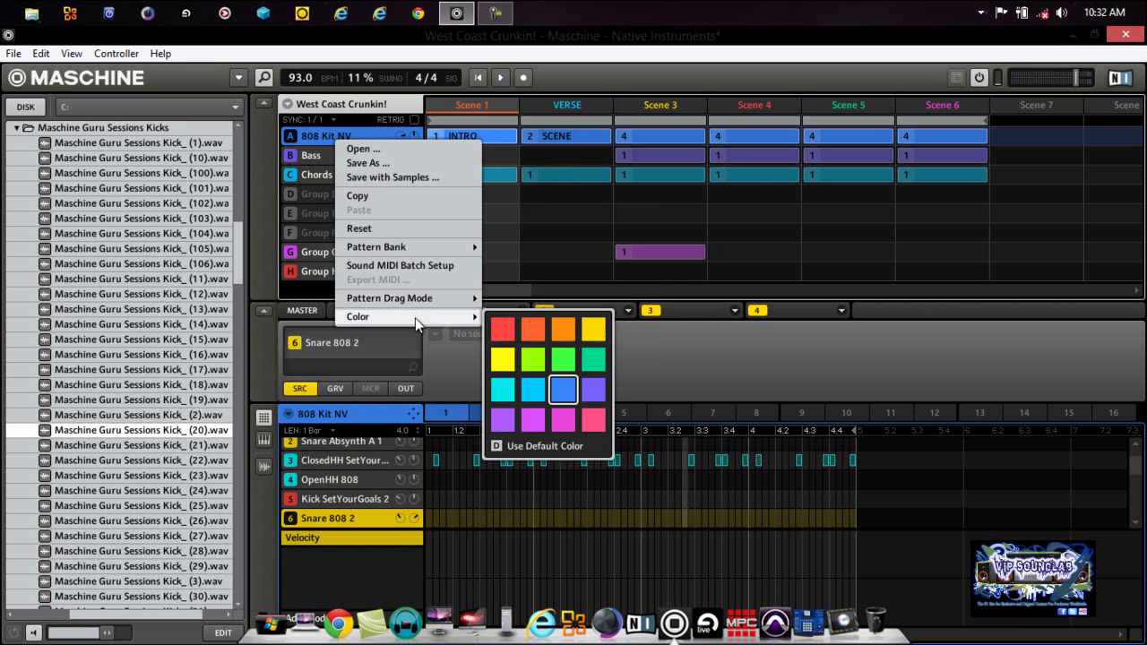
pyautogui.click(532, 360)
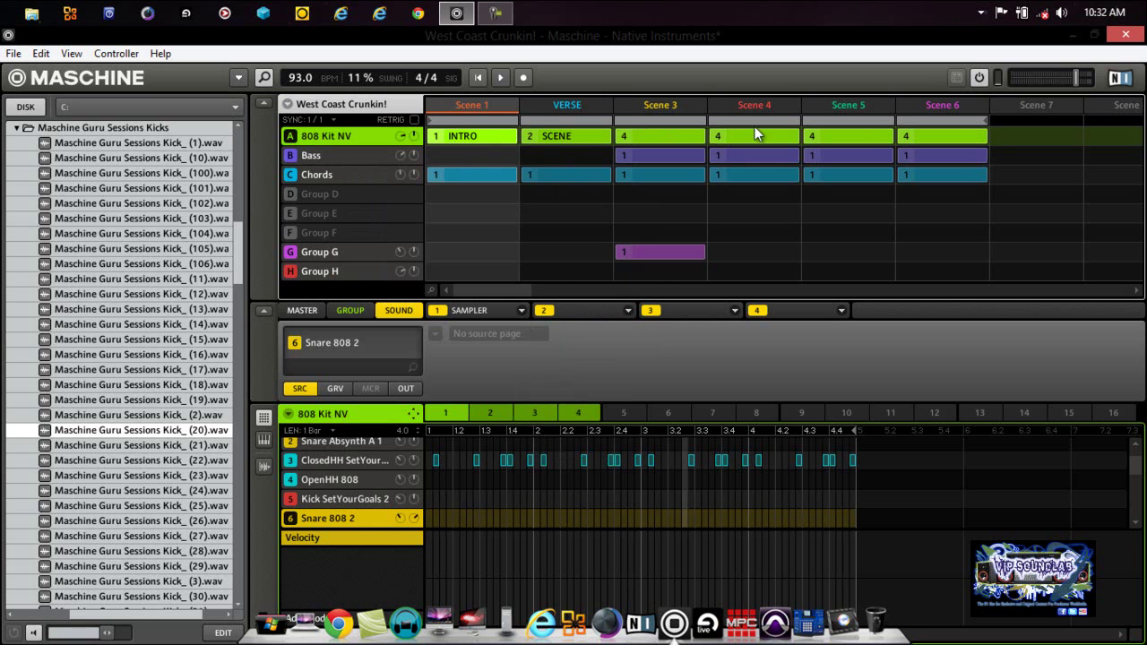
pyautogui.click(354, 176)
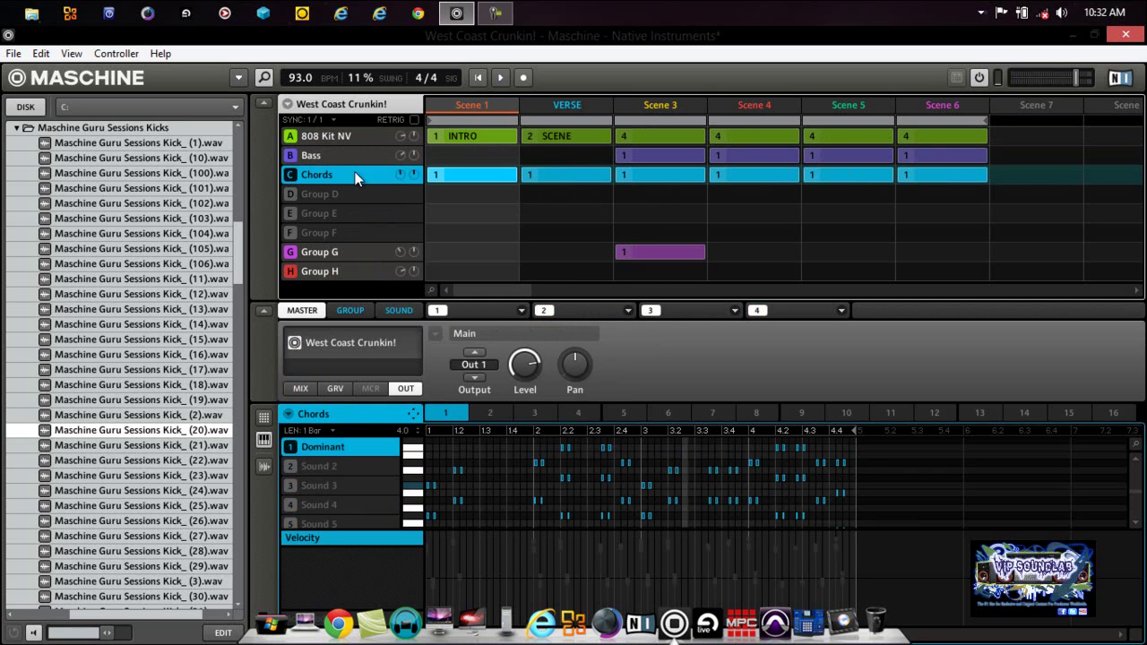
pyautogui.rightClick(356, 175)
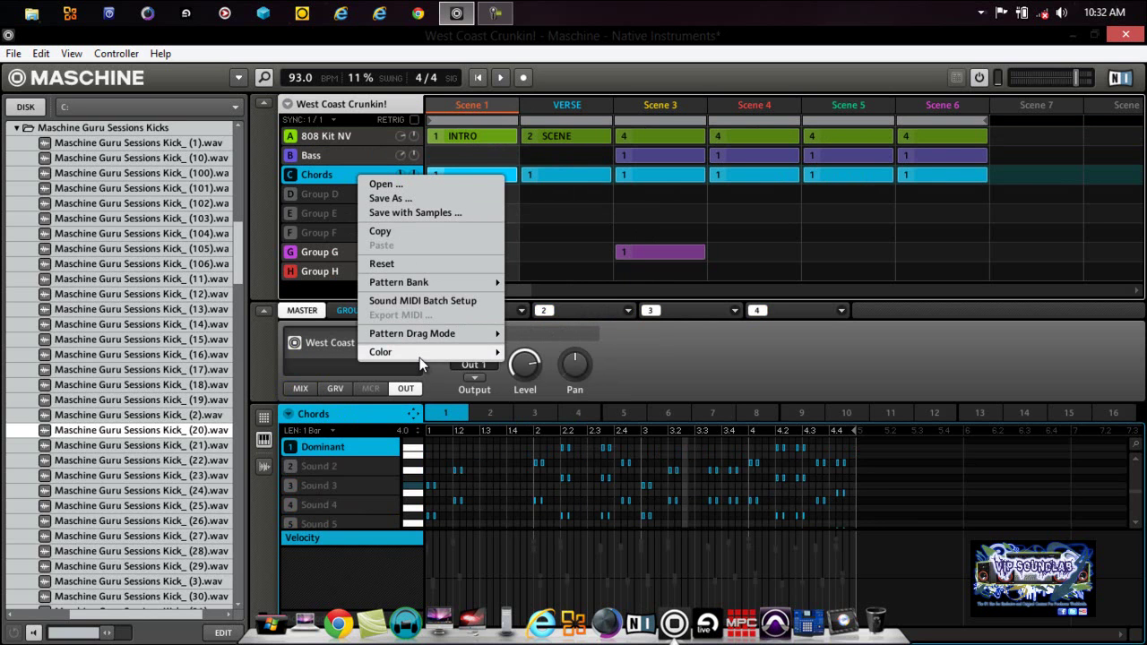
pyautogui.moveTo(420, 358)
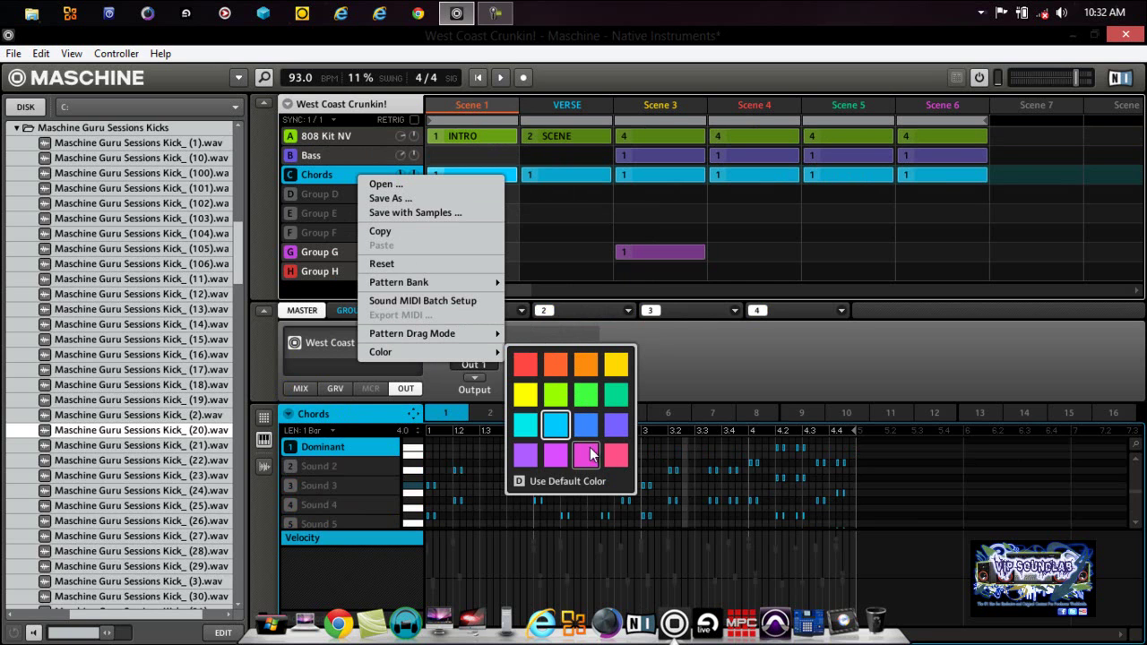
pyautogui.click(526, 457)
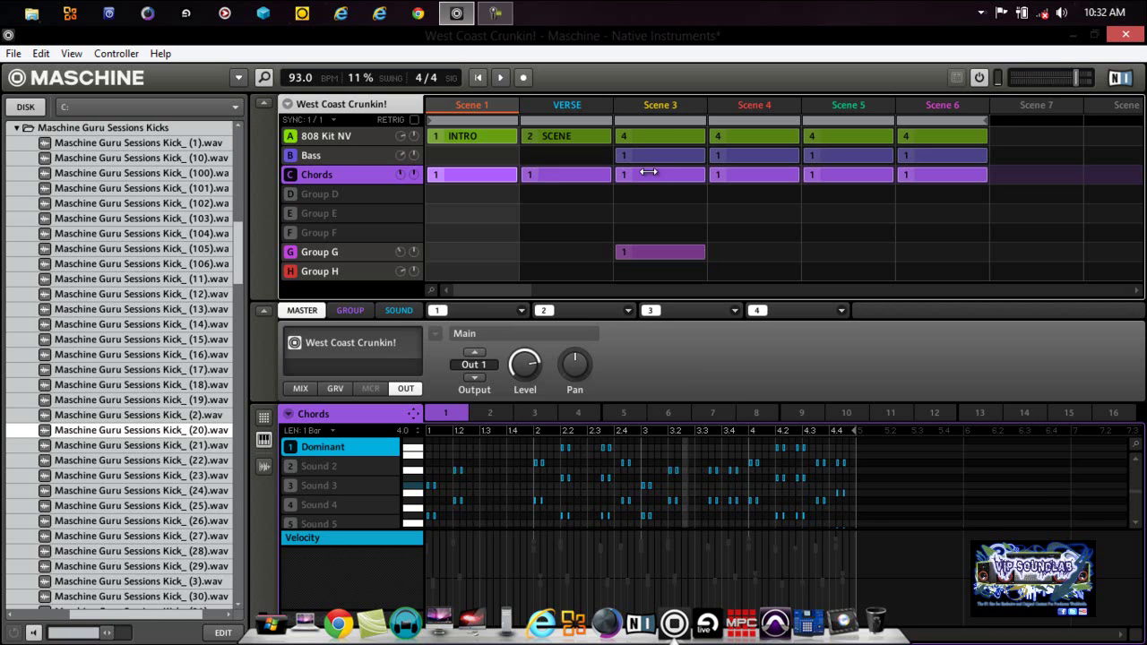
# Colour the Bass group orange.
pyautogui.click(363, 160)
pyautogui.rightClick(362, 161)
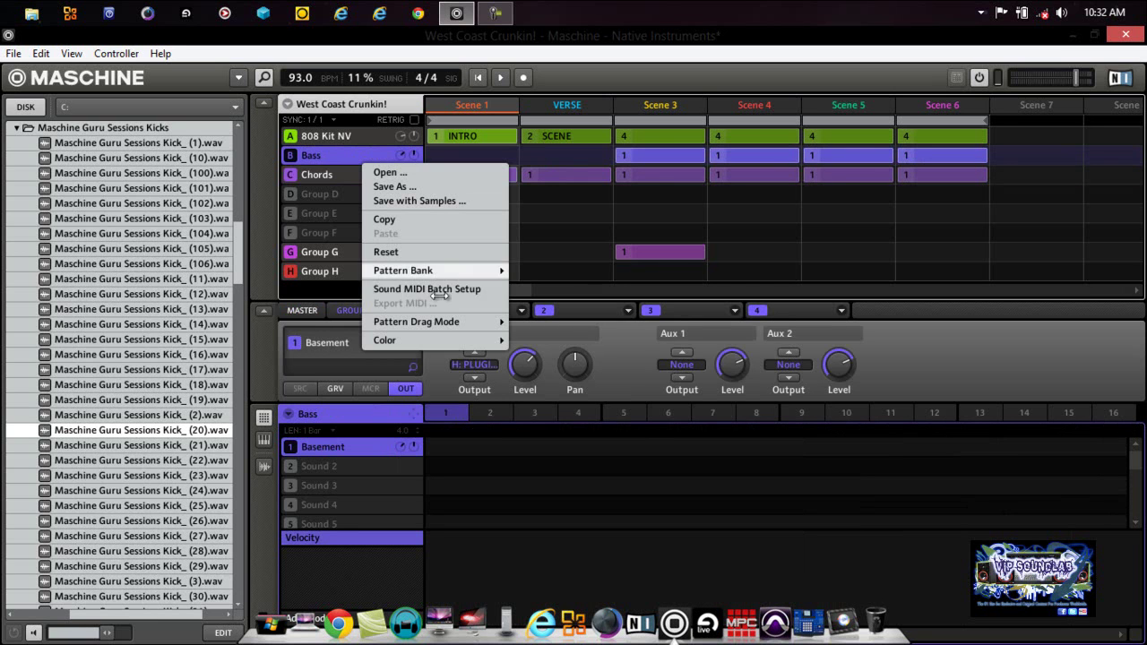
pyautogui.moveTo(448, 345)
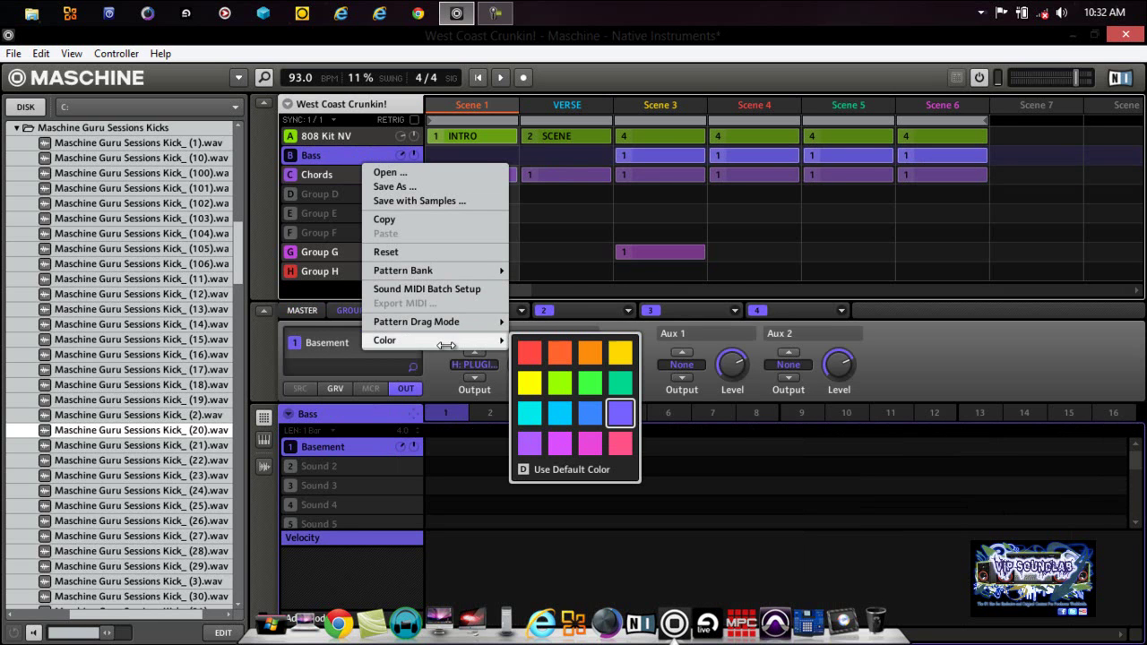
pyautogui.click(588, 355)
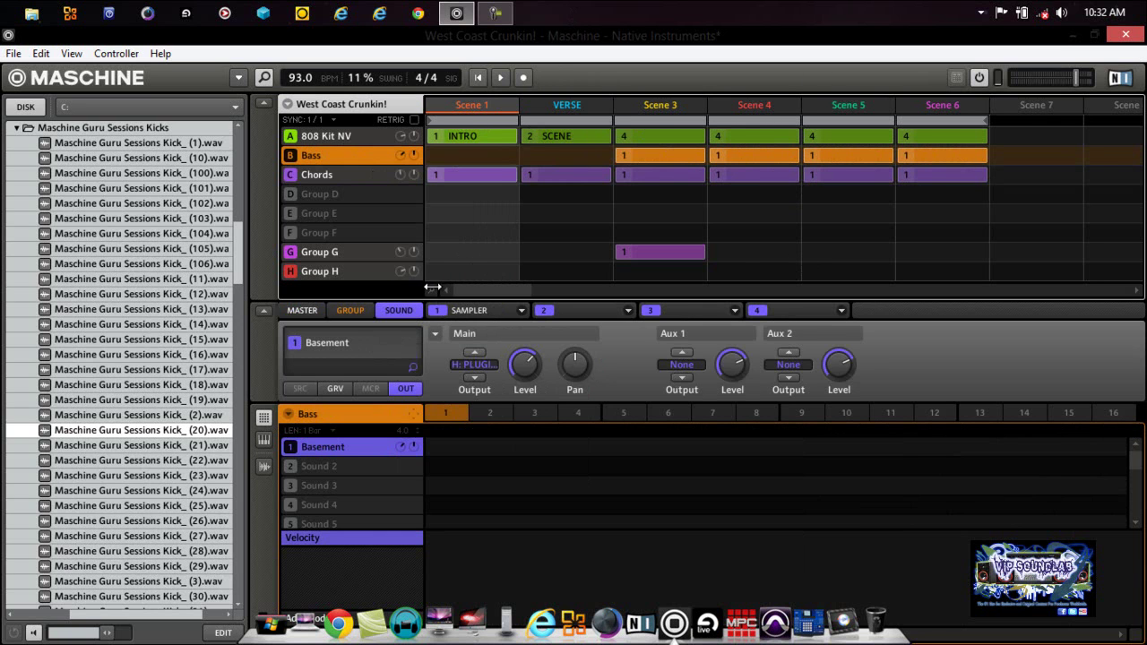
# Zoom the arranger out until the six coloured scenes and empty Scenes 7–13 fit in view.
pyautogui.moveTo(431, 287); pyautogui.dragTo(433, 289)
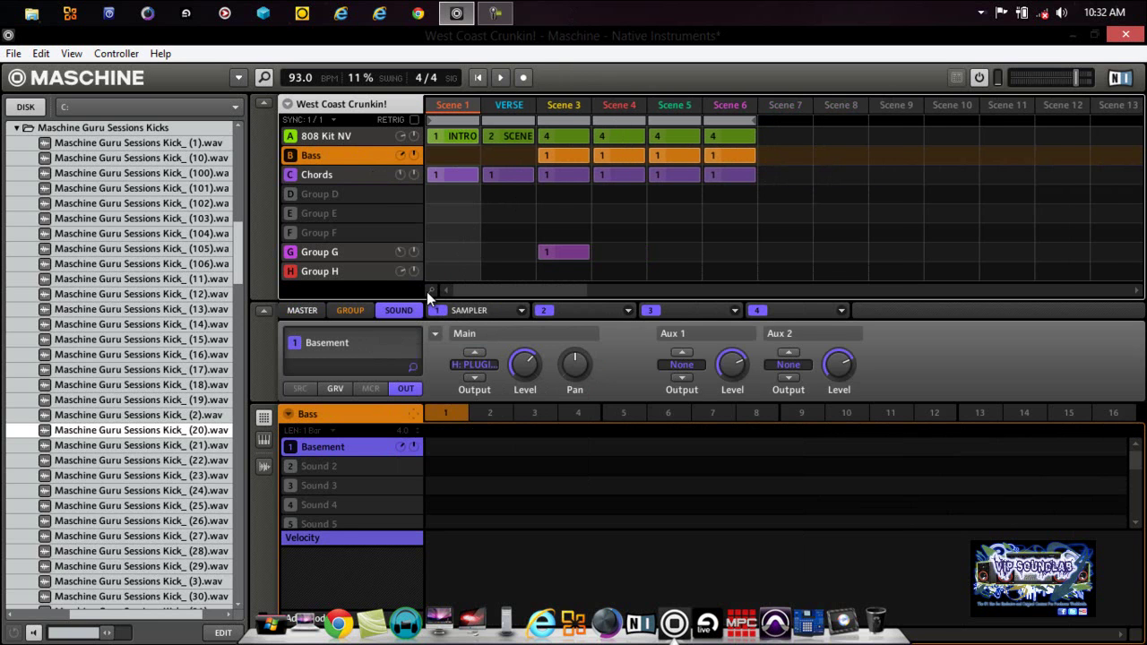
pyautogui.moveTo(427, 292); pyautogui.dragTo(426, 293)
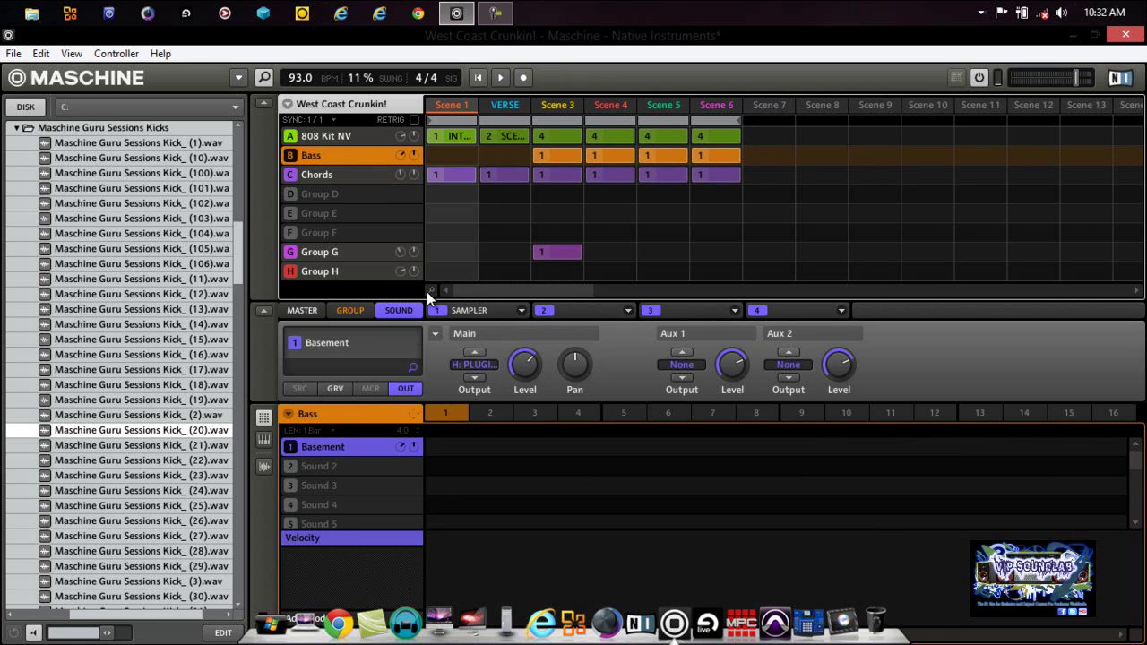